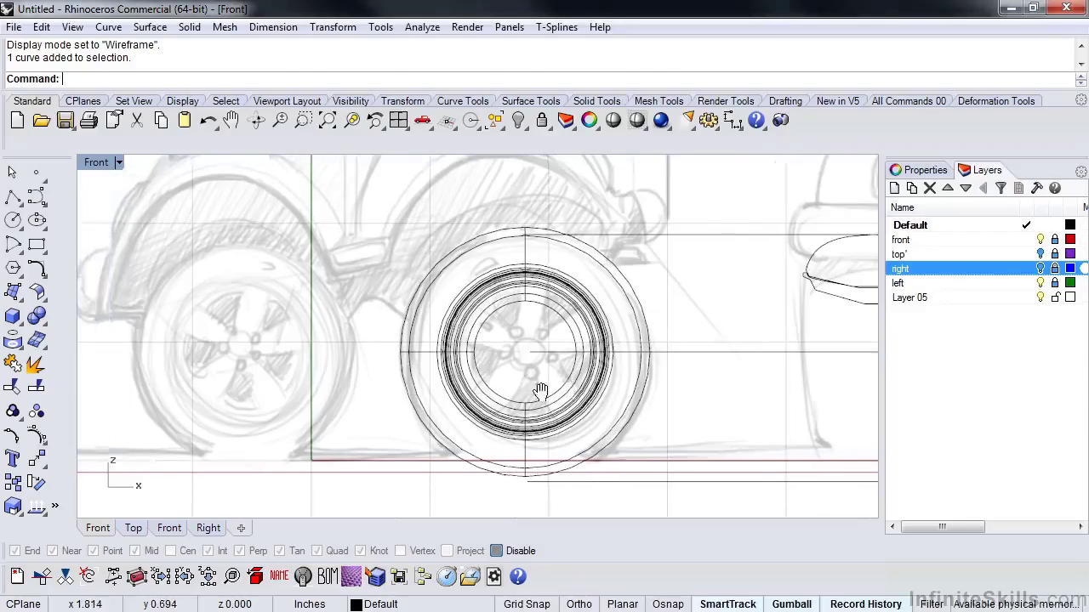
Step: Inspect the wheel in shaded display in the Front view and return it to wireframe over the reference sketch
middle_click(549, 364)
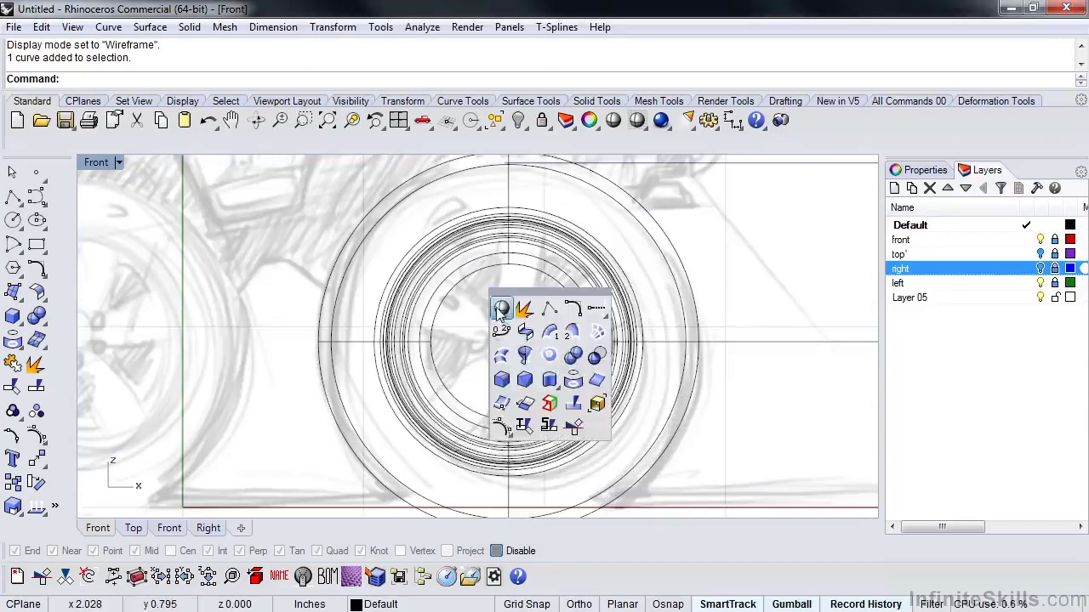
click(501, 311)
scroll(497, 357, down, 6)
right_drag(510, 356, 469, 361)
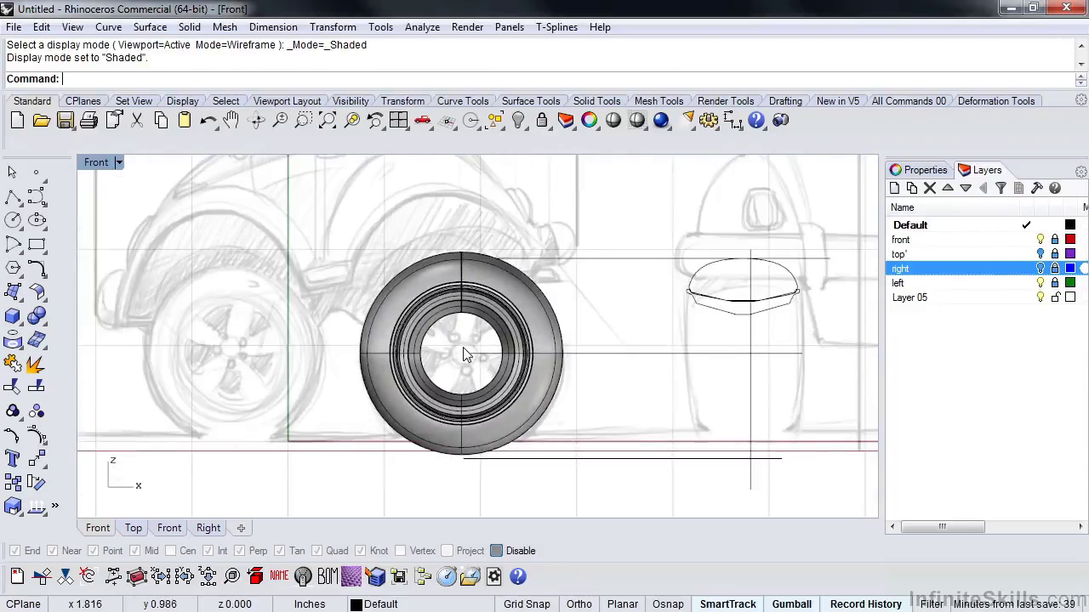
scroll(467, 364, up, 6)
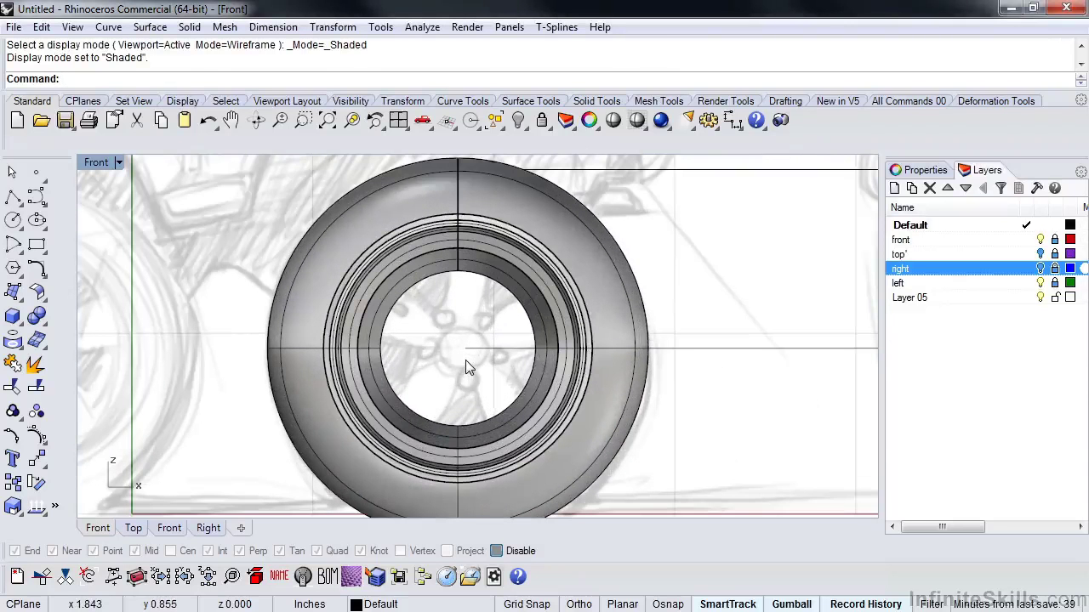
middle_click(466, 360)
click(419, 311)
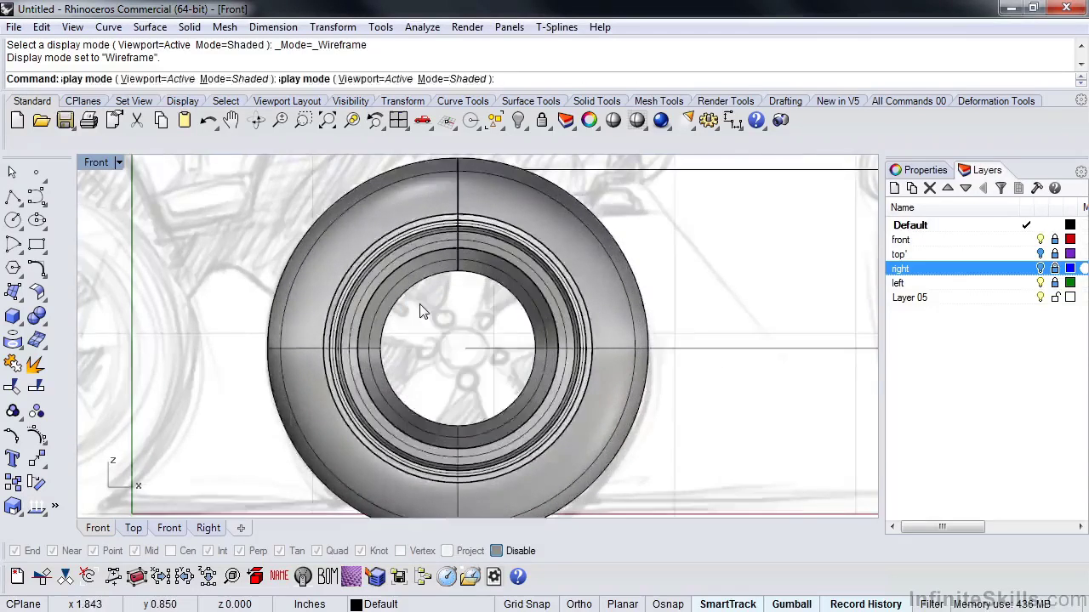
scroll(439, 311, down, 2)
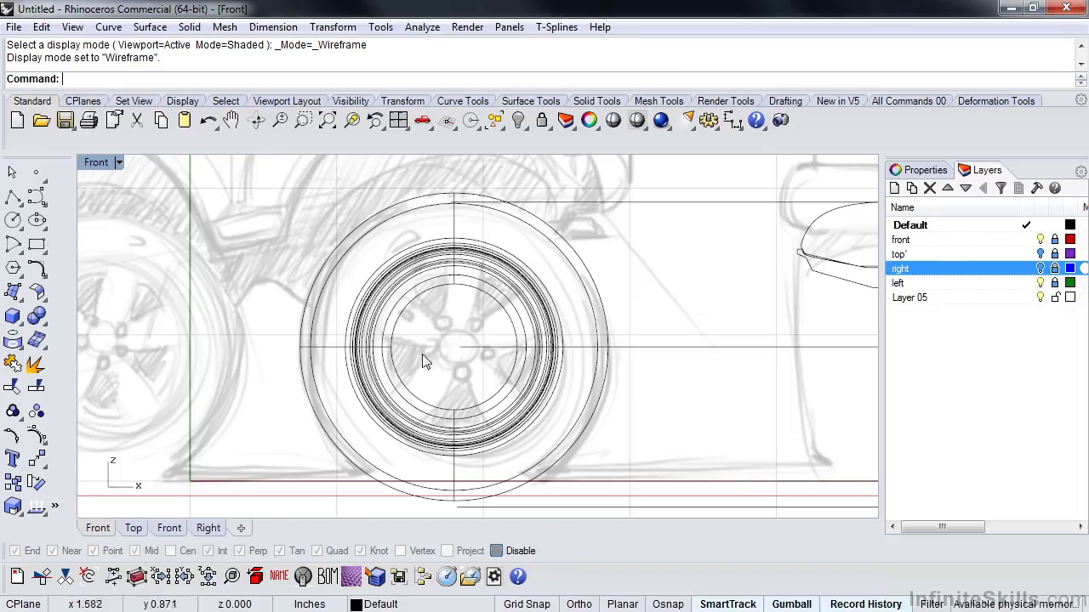
scroll(475, 365, up, 3)
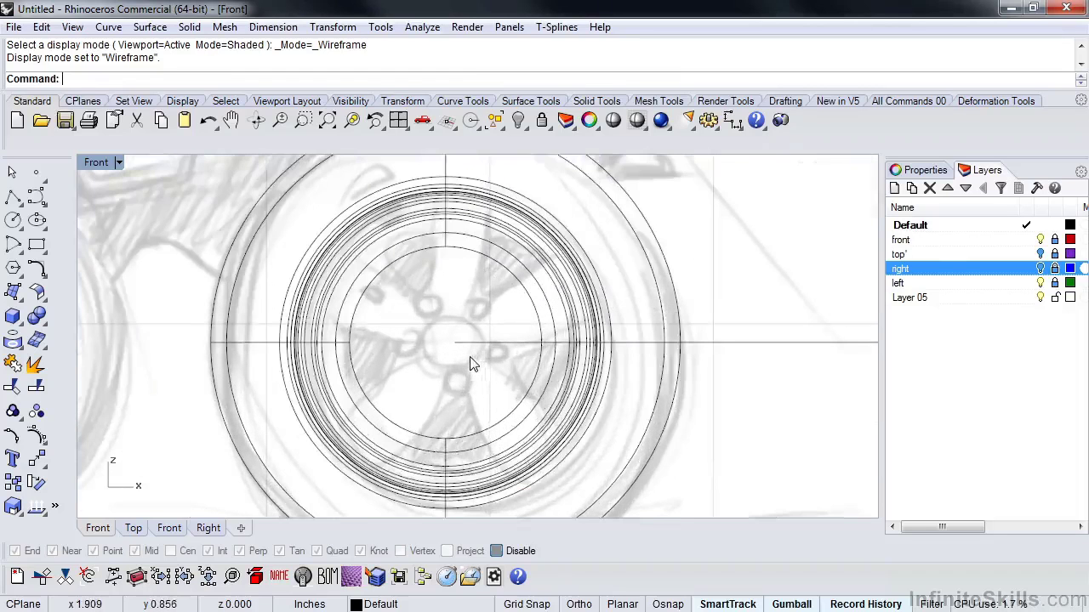
Step: Create a solid cylinder centred on the wheel's inner rim using the centre snap, about 0.46 in in diameter and 0.25 in long
click(18, 323)
click(65, 326)
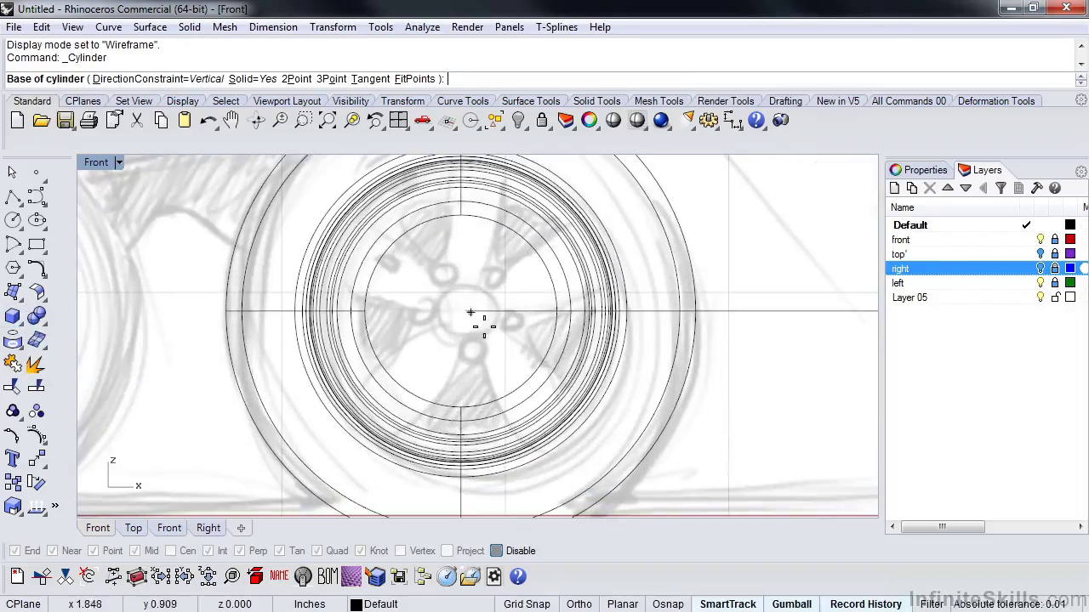
key(alt)
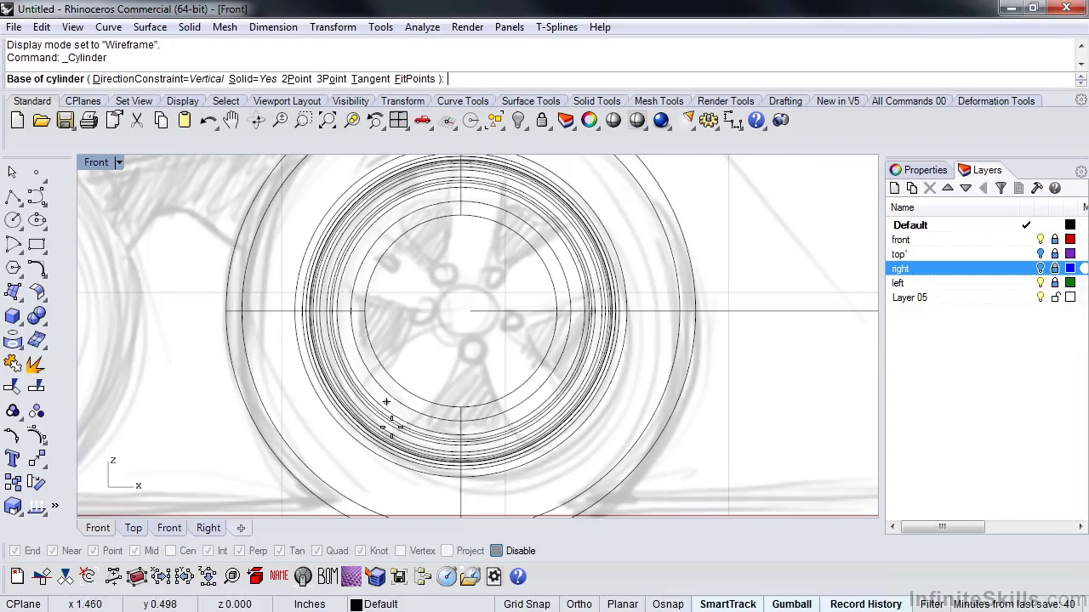
key(alt)
click(172, 552)
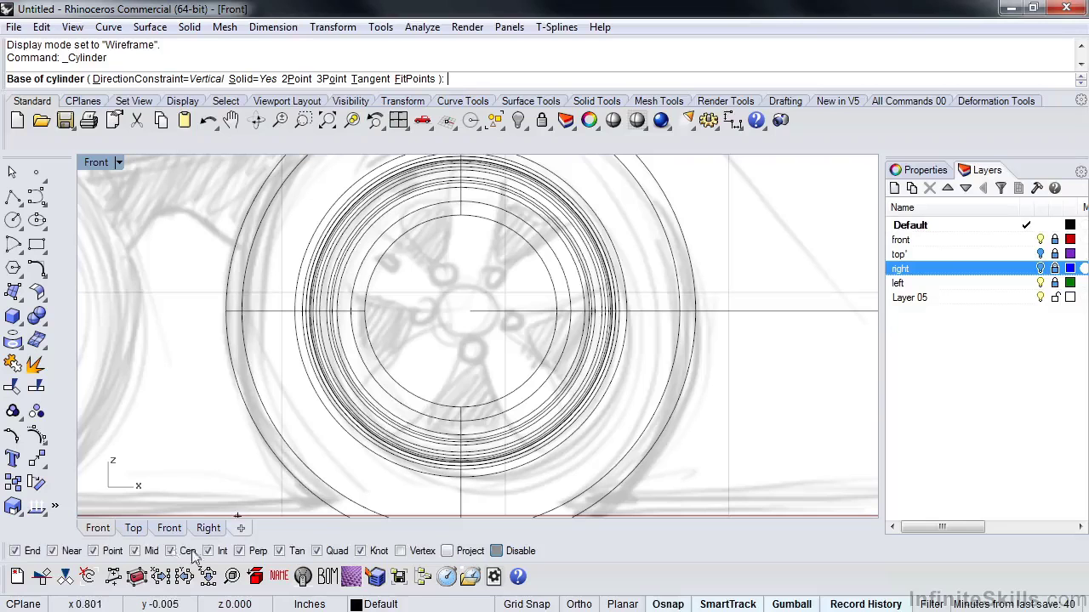
key(alt)
key(F3)
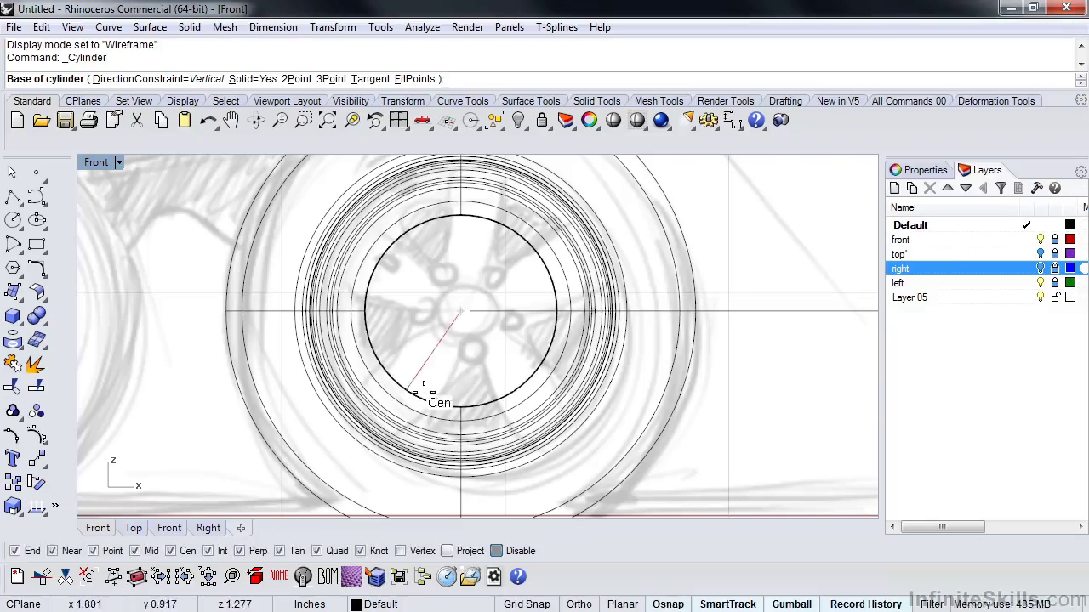
click(422, 390)
key(F3)
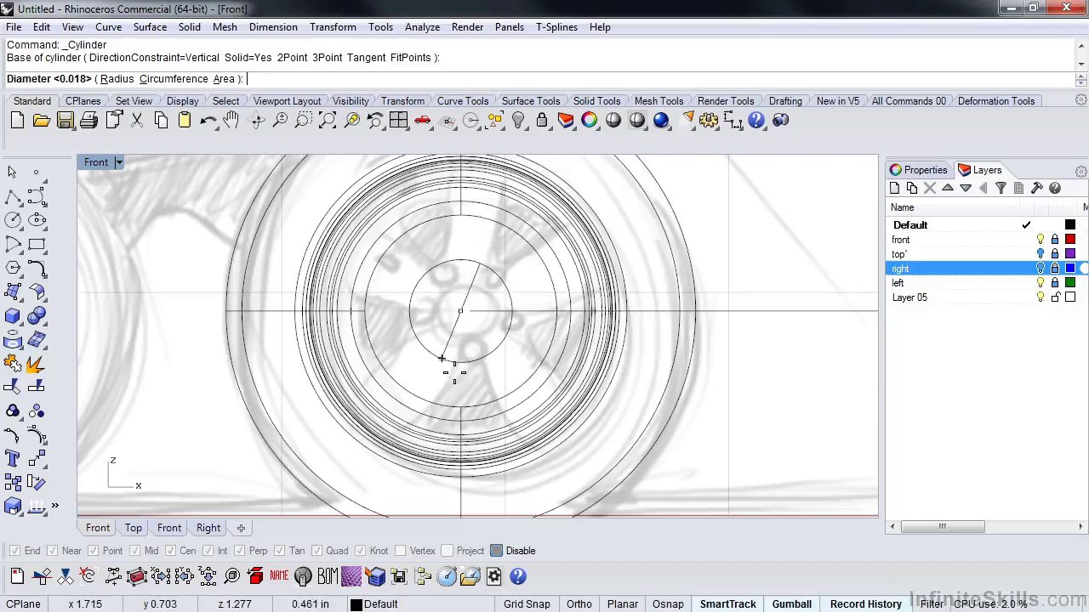
click(442, 358)
text(.25)
key(Return)
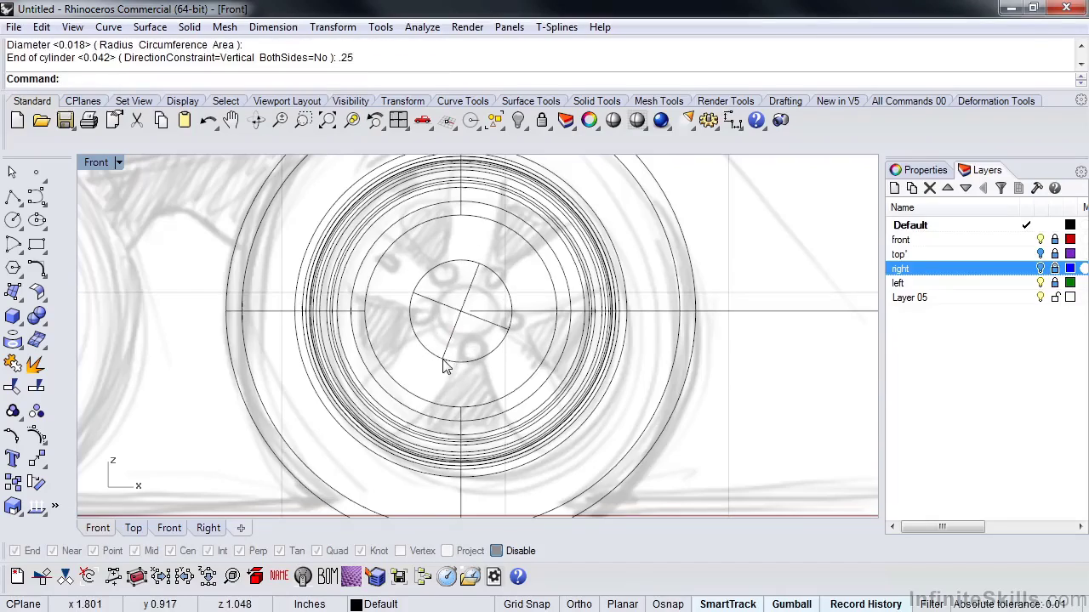
Step: Examine the hub cylinder's position inside the wheel in the Perspective view and return to the Front view
key(ctrl+F4)
right_drag(505, 380, 478, 365)
scroll(473, 365, up, 7)
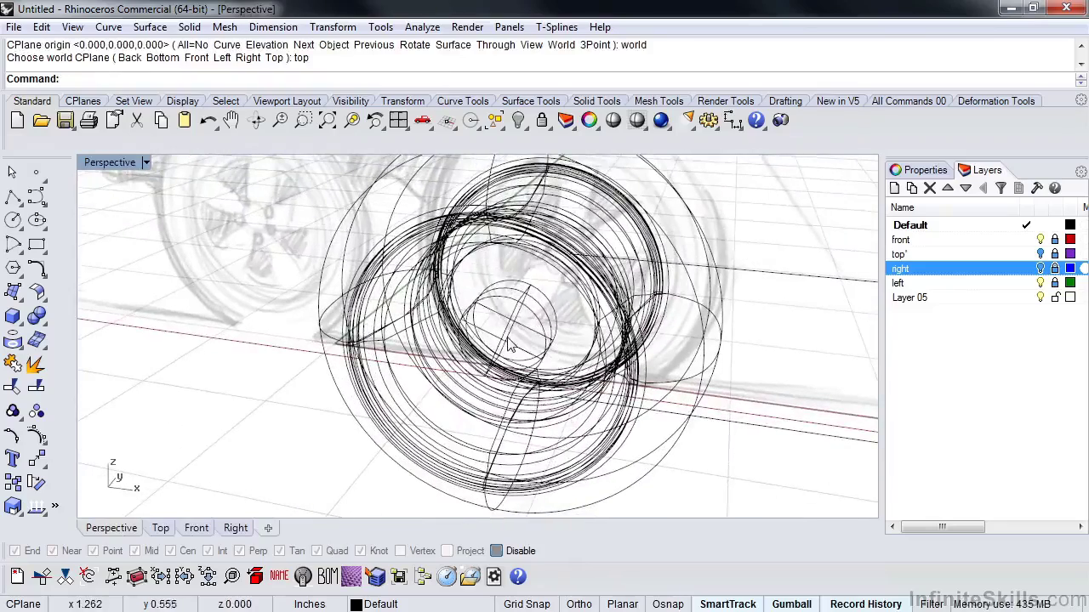
middle_click(509, 345)
scroll(498, 353, up, 4)
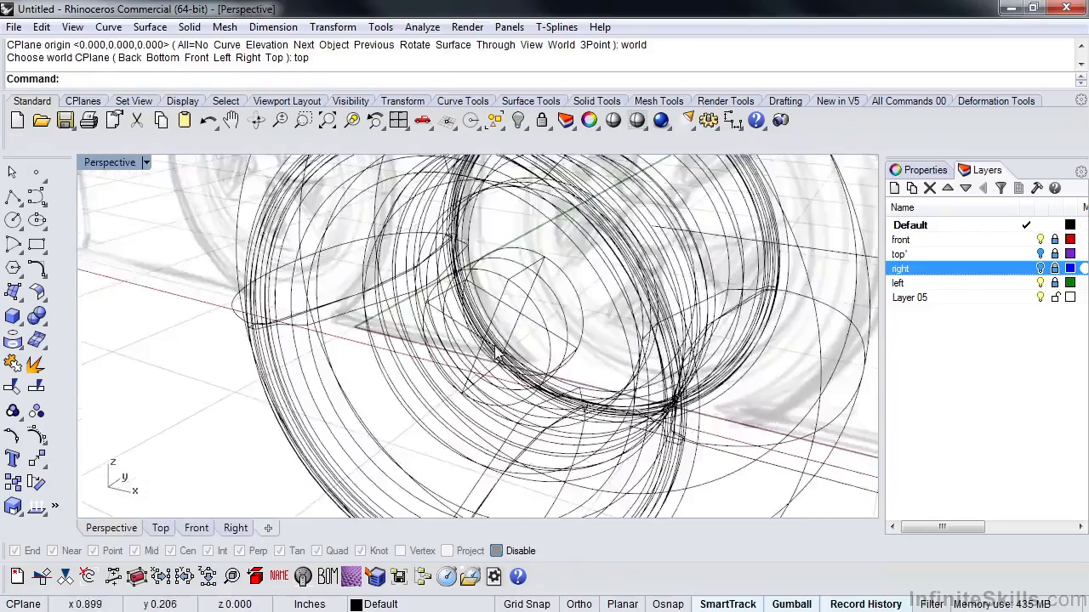
right_drag(531, 360, 568, 366)
key(ctrl+F2)
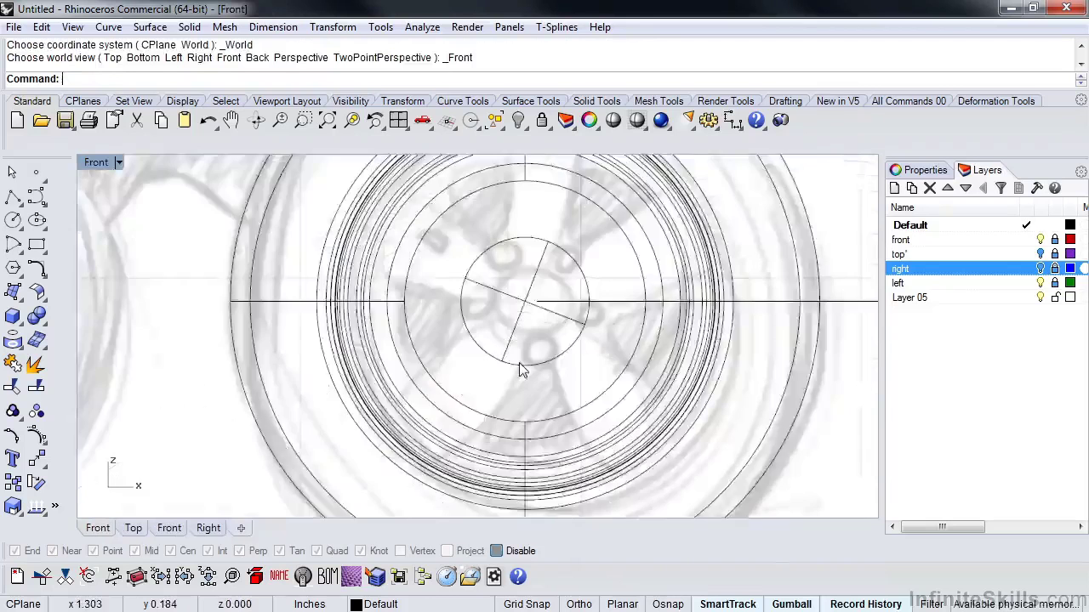
scroll(519, 363, down, 2)
scroll(503, 382, up, 3)
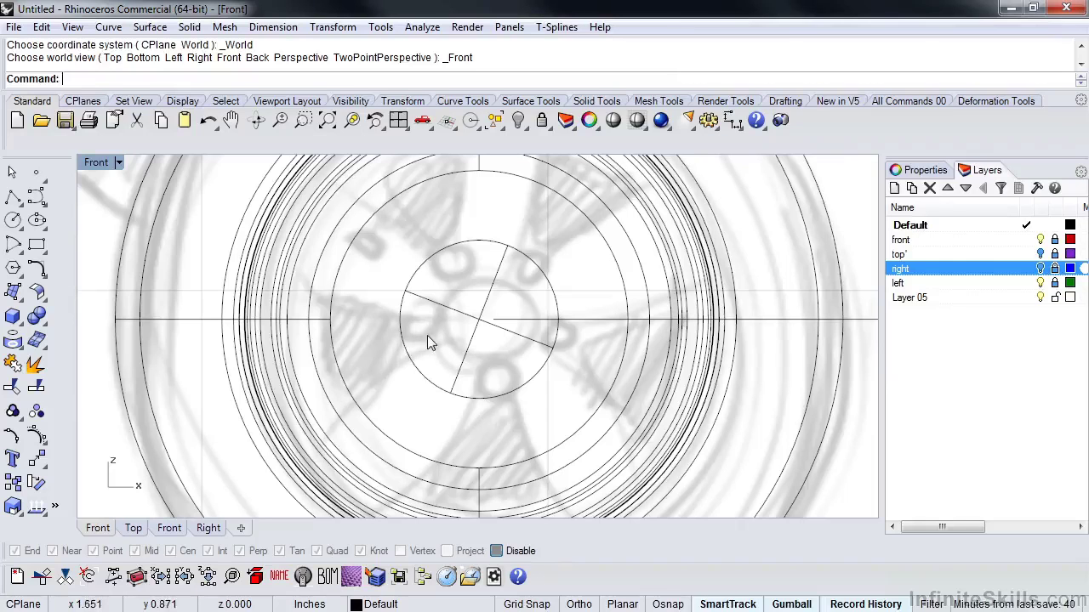
Step: Duplicate the hub cylinder in place and scale the copy down to match the sketched centre cap
click(417, 369)
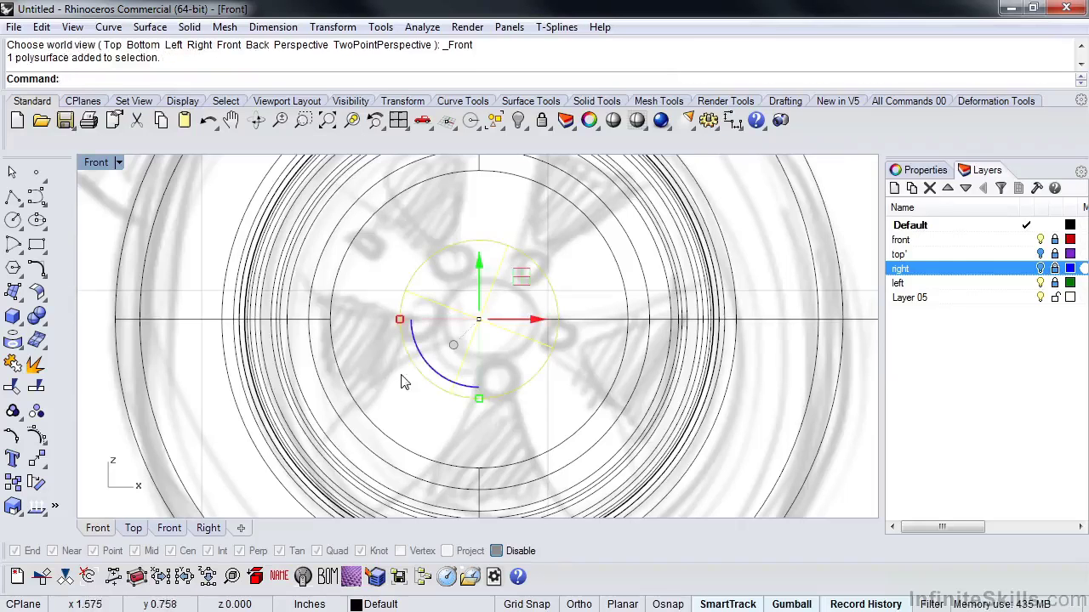
key(ctrl+c)
key(ctrl+v)
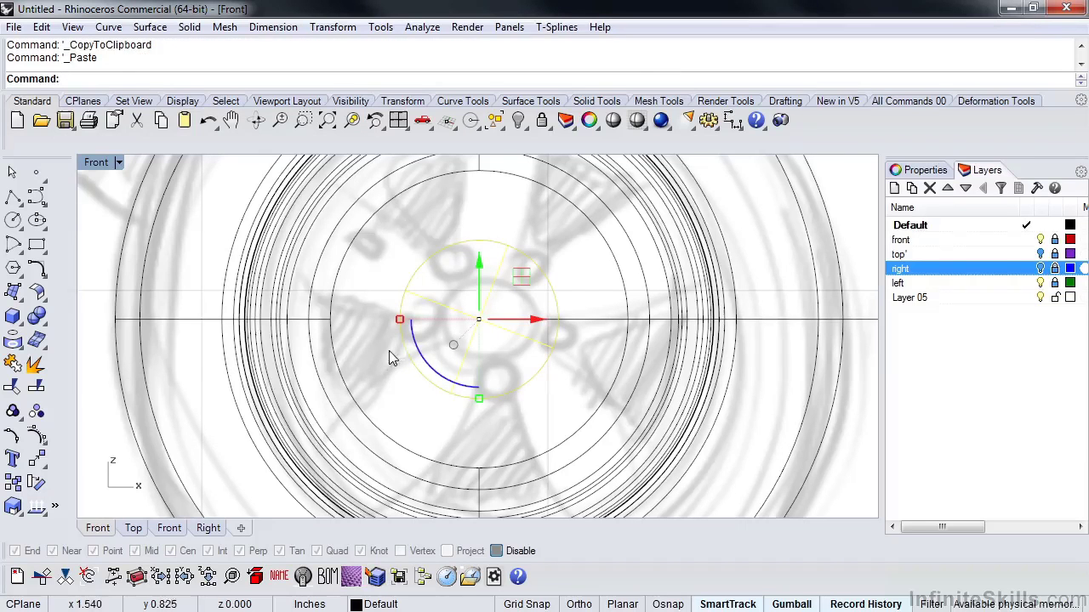
drag(399, 322, 436, 327)
Step: In a shaded Perspective view, move the smaller cylinder outward along its axis so it projects from the larger cylinder's face
text(p)
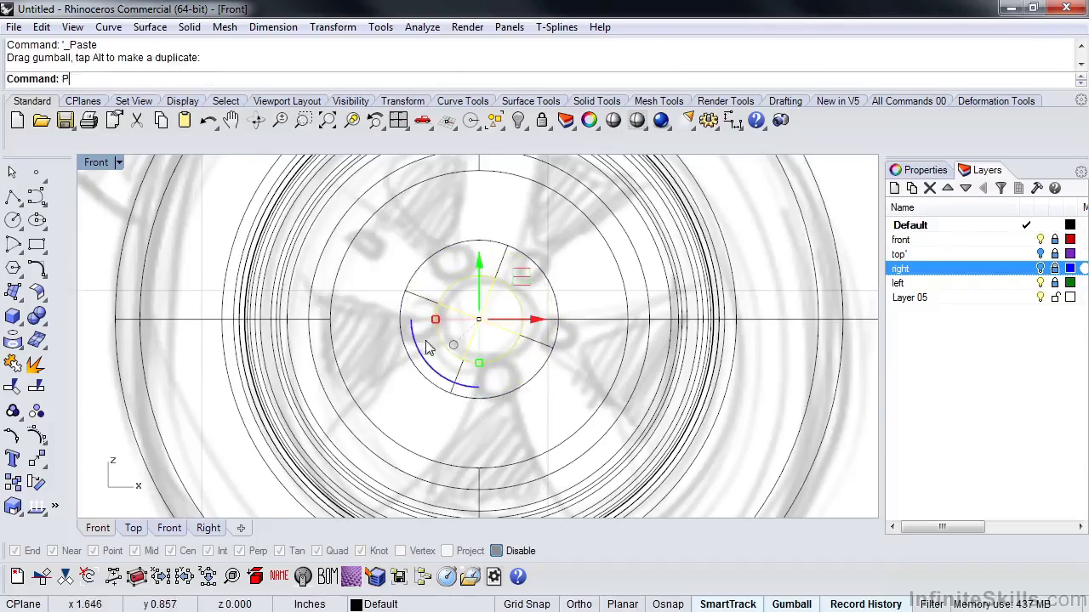
key(Return)
right_drag(425, 345, 542, 405)
scroll(449, 341, up, 8)
right_drag(481, 368, 500, 365)
middle_click(497, 368)
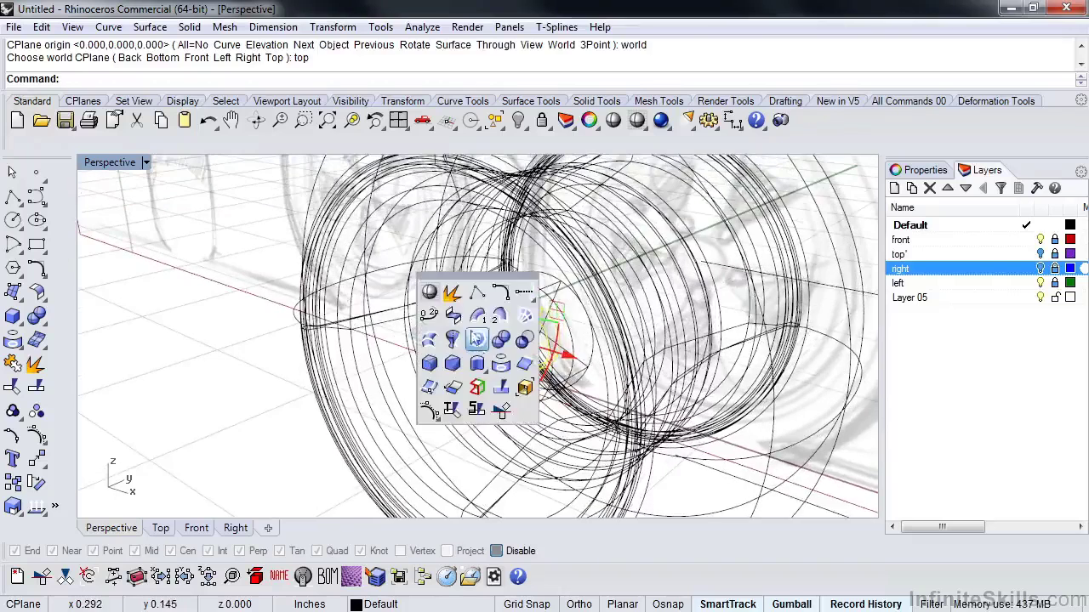
click(431, 289)
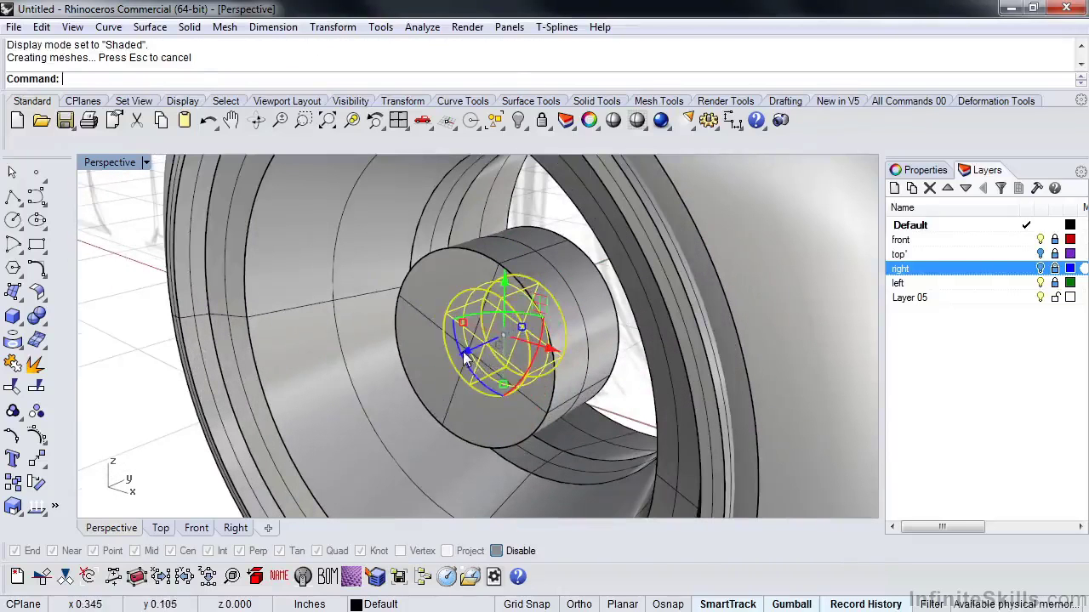
drag(466, 357, 423, 383)
right_drag(425, 381, 517, 389)
click(459, 239)
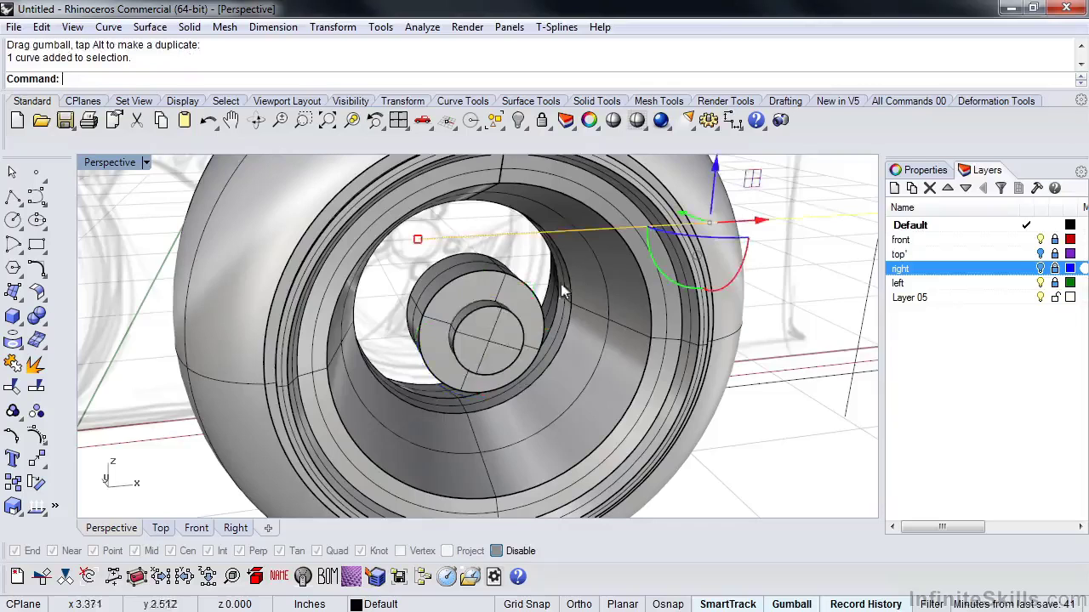
right_drag(561, 292, 538, 281)
key(Escape)
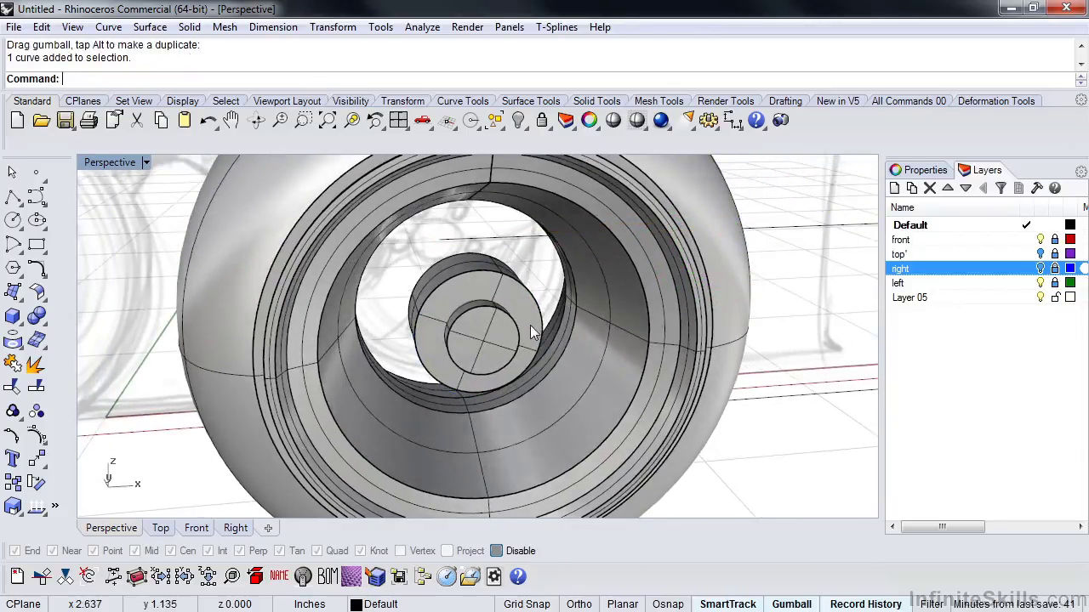
Step: Return to the Front view and set its display to wireframe
key(ctrl+F2)
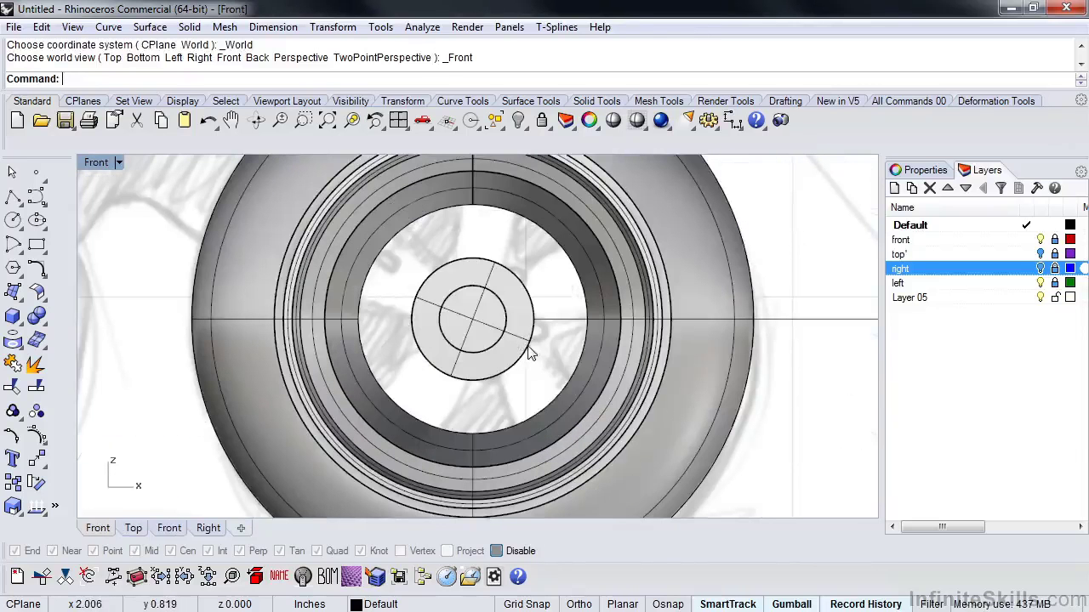
middle_click(529, 354)
click(480, 294)
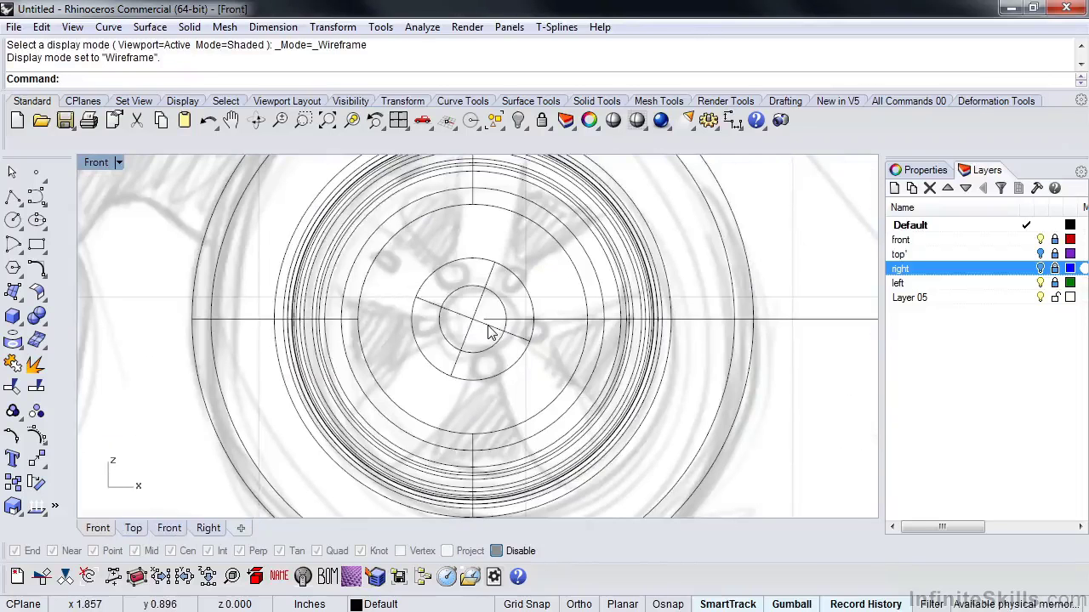
Step: Duplicate the centre cap cylinder in place and scale the copy down to roughly lug nut size
scroll(489, 332, up, 3)
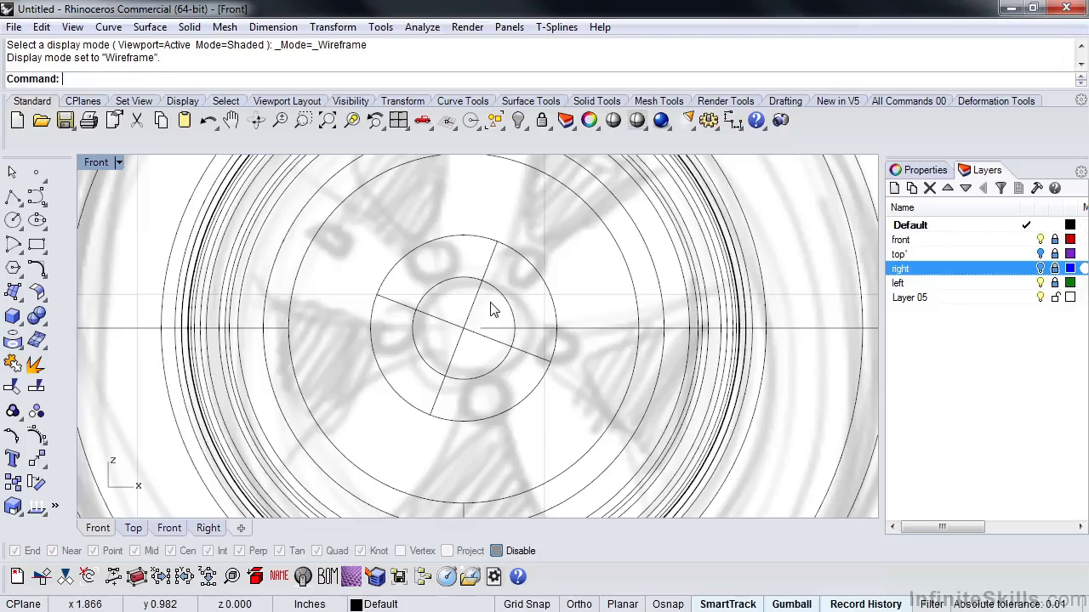
scroll(489, 310, down, 3)
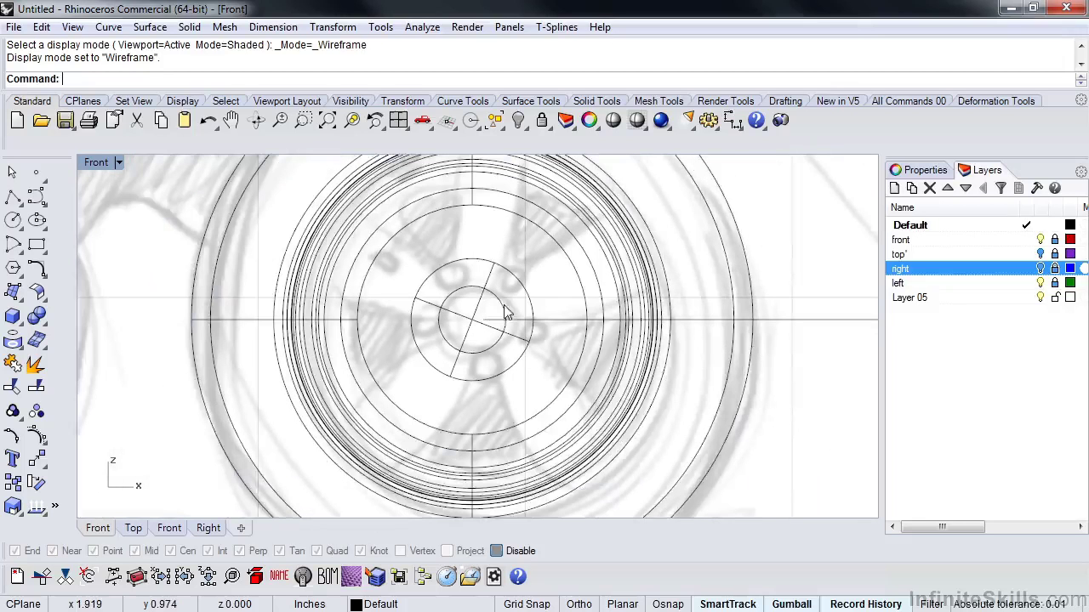
scroll(484, 345, up, 2)
scroll(479, 349, up, 2)
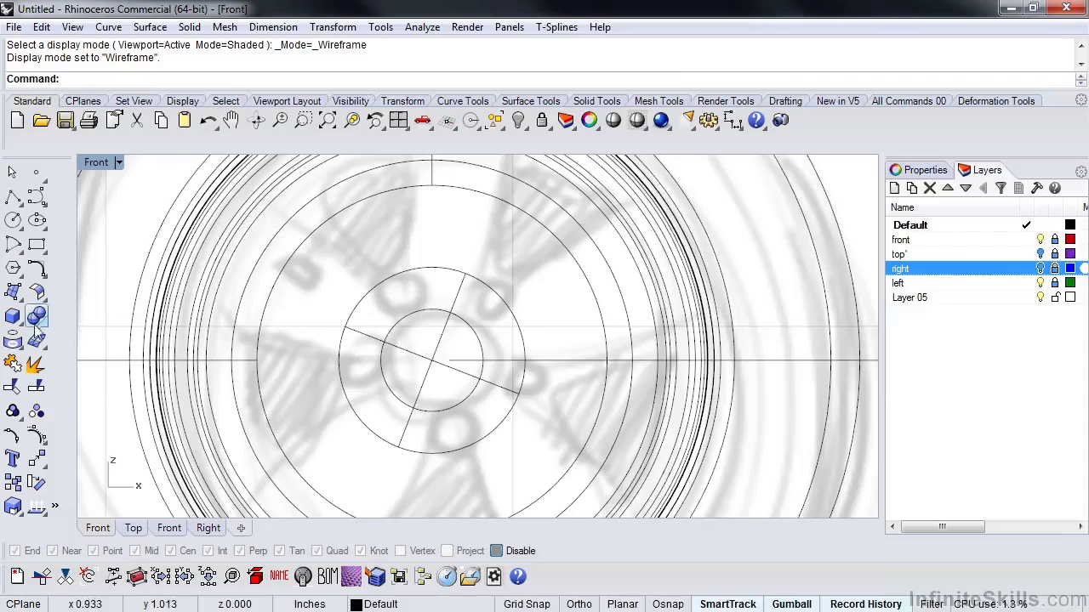
click(409, 312)
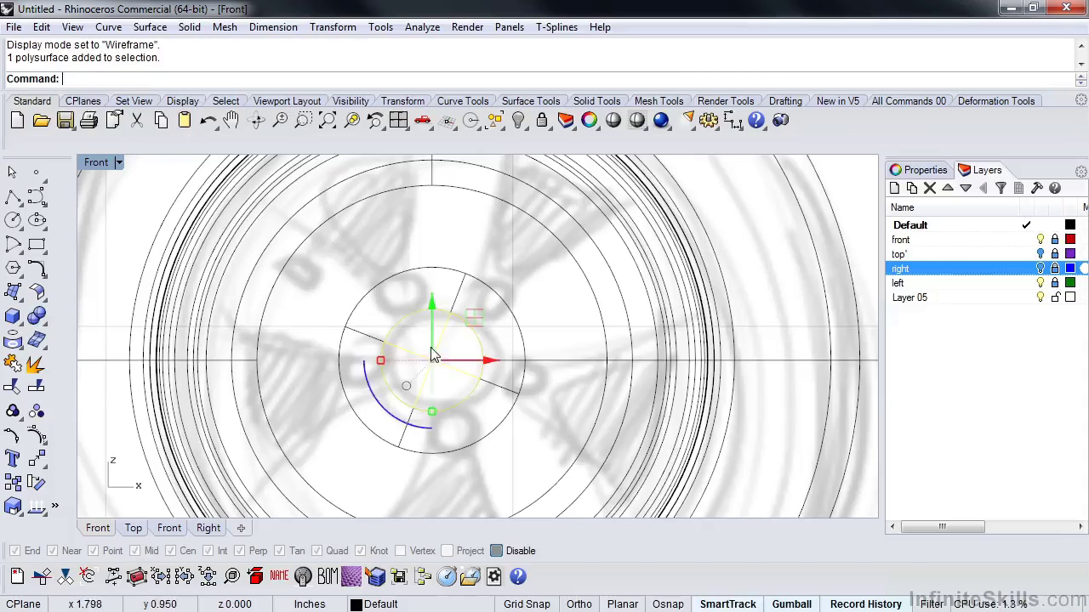
key(ctrl+c)
key(ctrl+v)
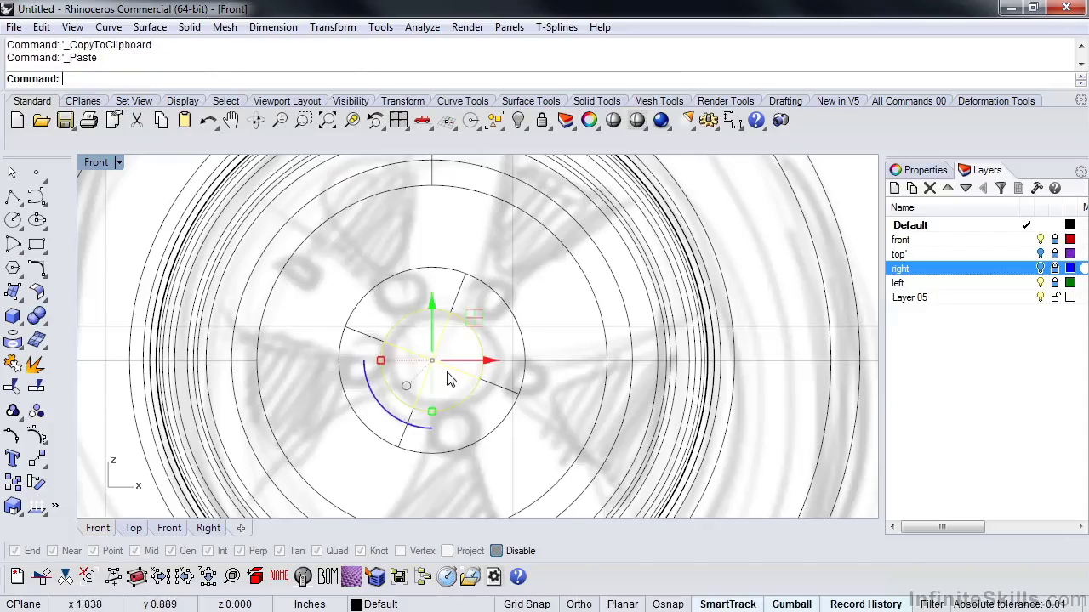
drag(382, 361, 417, 360)
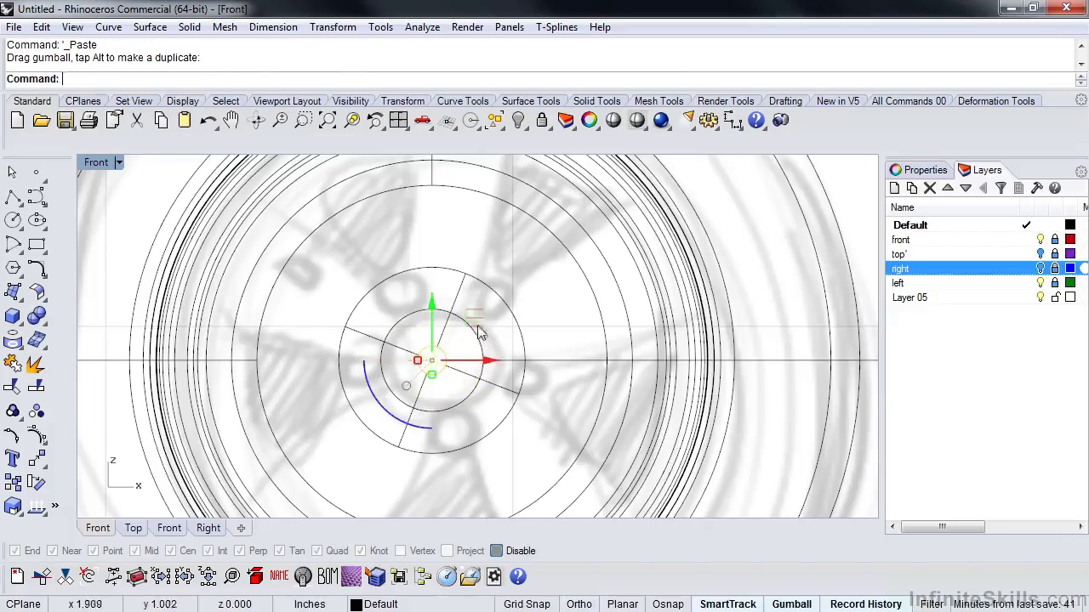
Step: Move the smallest cylinder onto the sketched lug up and left of the hub's centre, and enlarge it slightly to fit between the circles
drag(477, 324, 450, 256)
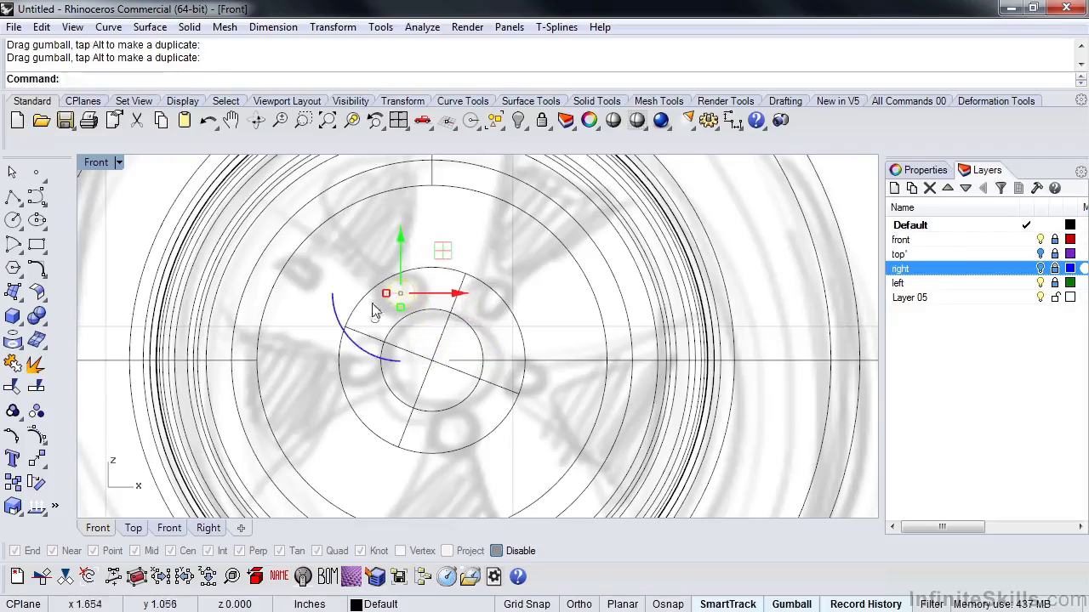
drag(386, 294, 350, 294)
scroll(430, 319, up, 3)
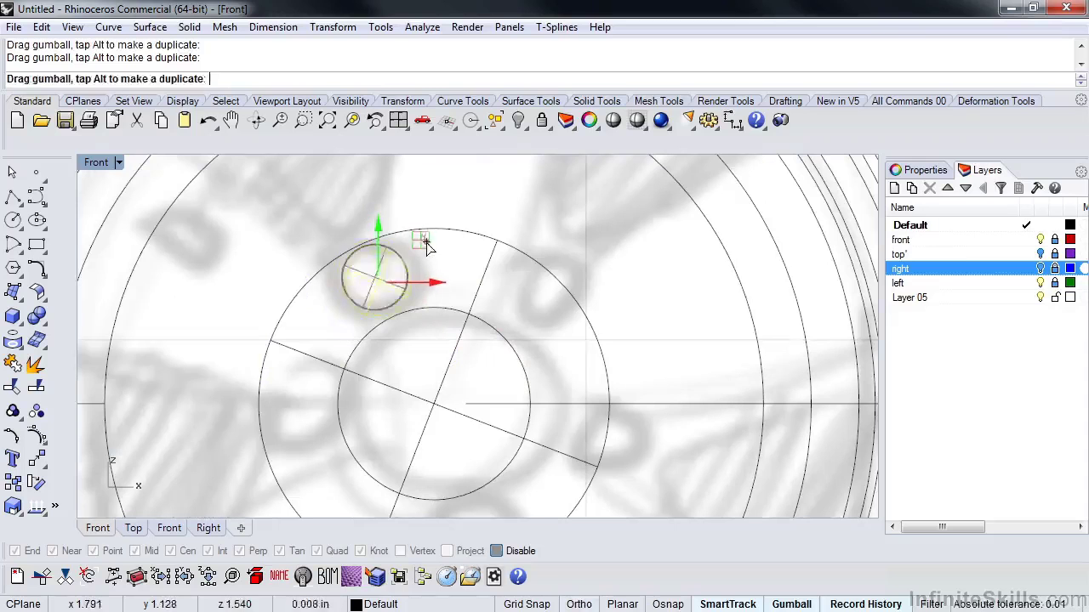
scroll(449, 357, down, 3)
click(498, 329)
scroll(499, 319, down, 2)
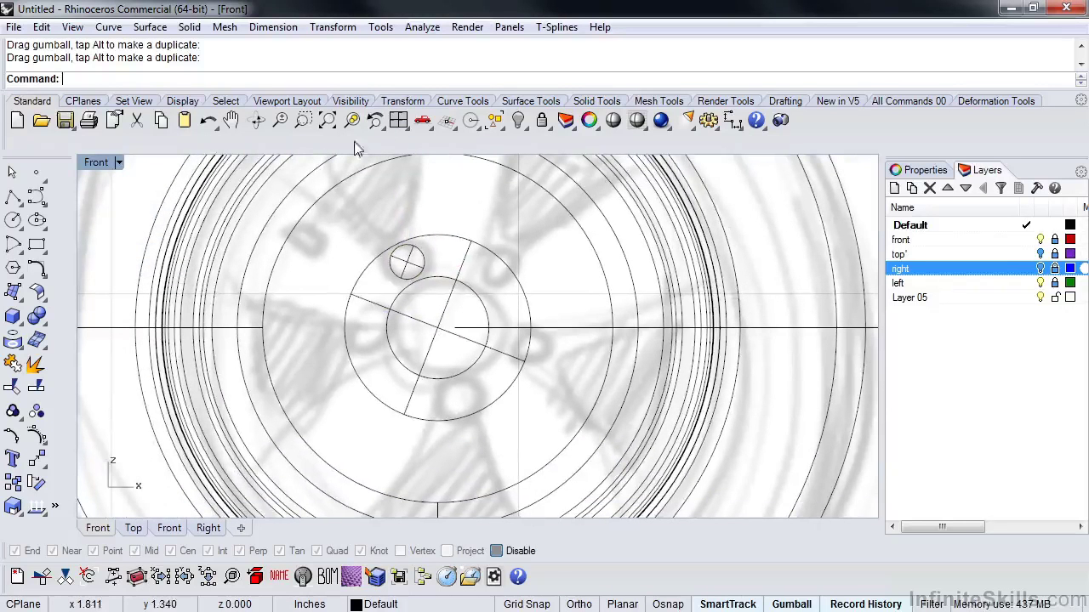
Step: Polar-array the small lug cylinder around the hub's centre with 5 items filling 360 degrees
click(332, 28)
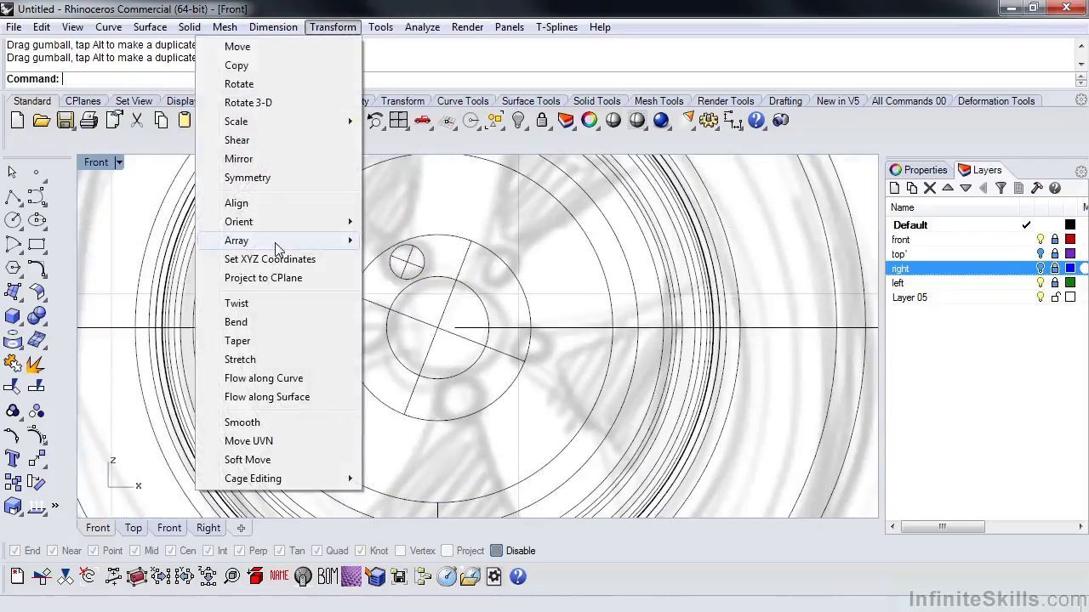
mouse_move(281, 242)
click(63, 259)
click(397, 275)
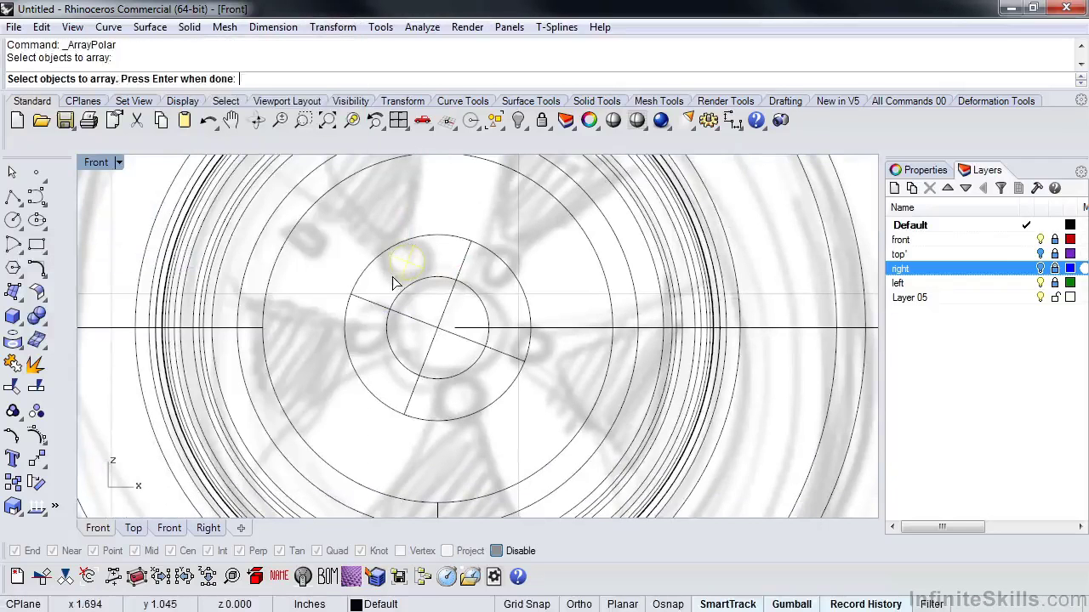
key(Return)
click(437, 327)
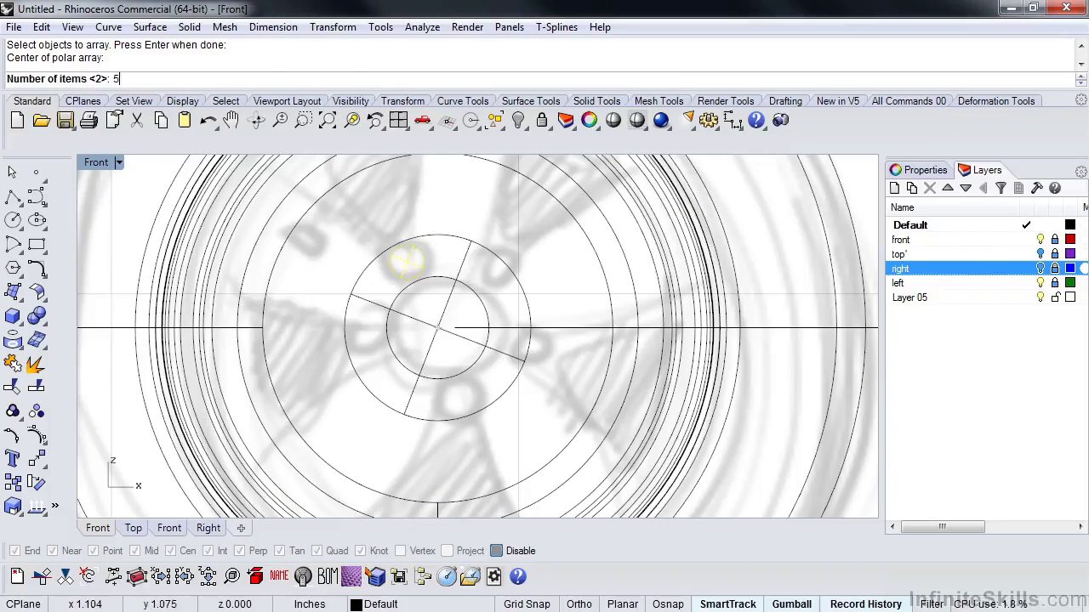
key(Return)
key(Return)
key(Return)
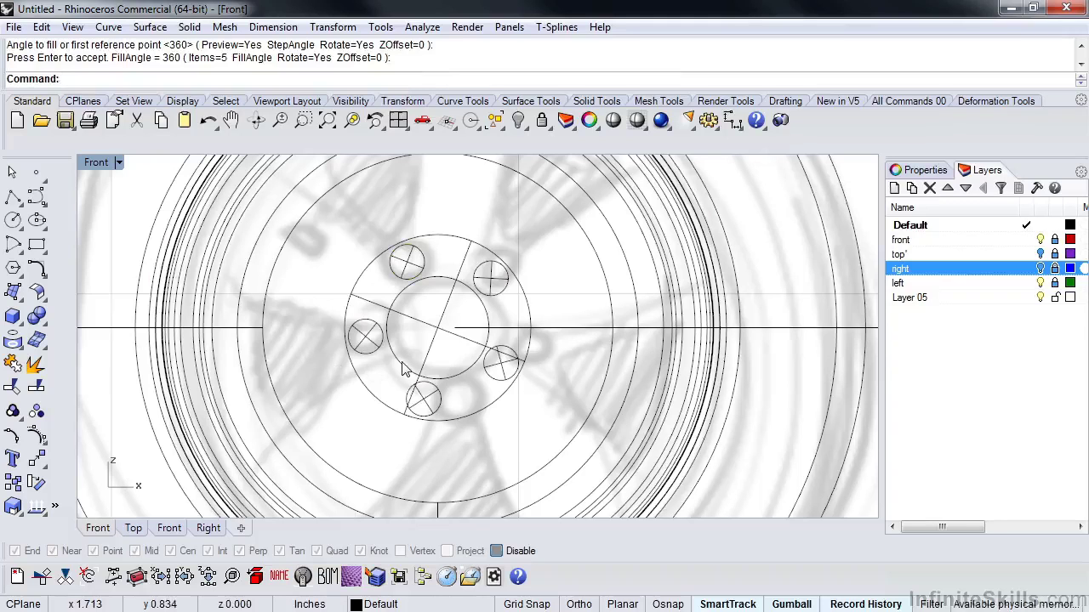
Step: Check the Record History options, and slightly rescale the original lug cylinder so history carries the change to its arrayed copies
right_click(851, 606)
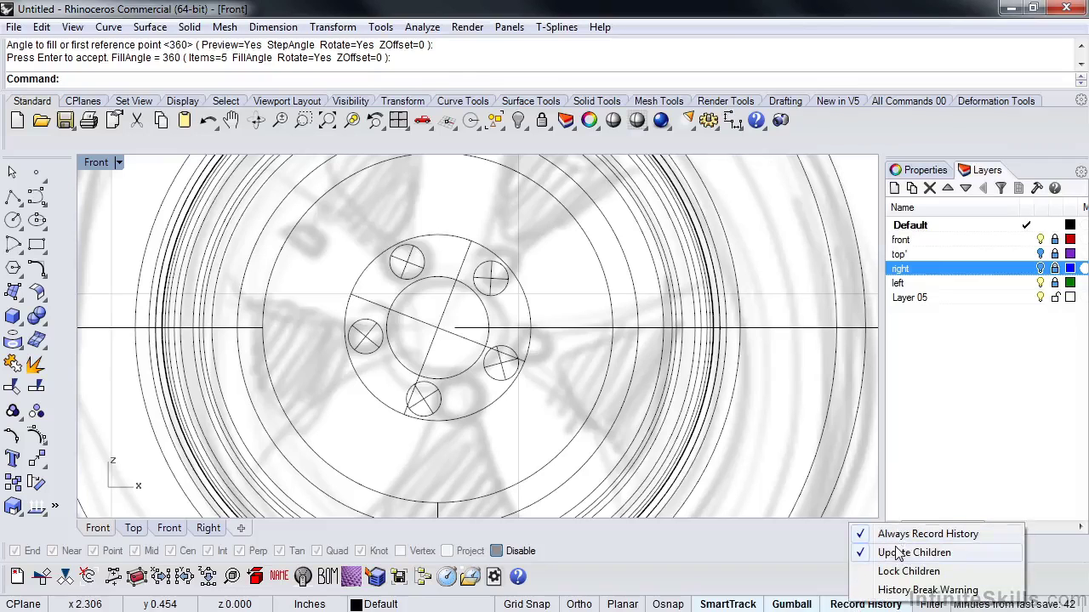
click(513, 457)
scroll(410, 274, up, 4)
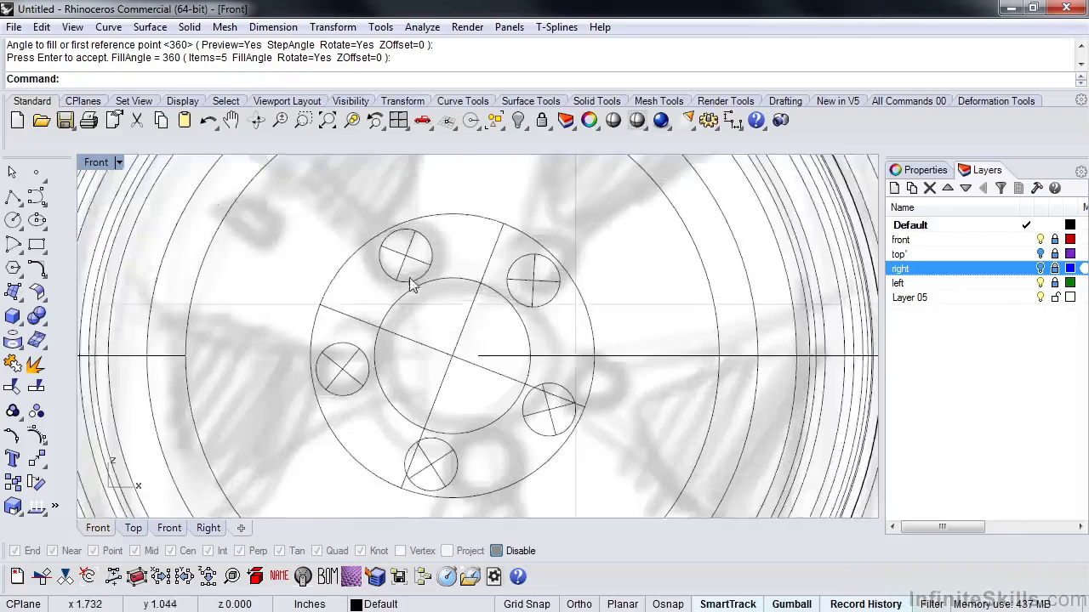
scroll(412, 289, down, 4)
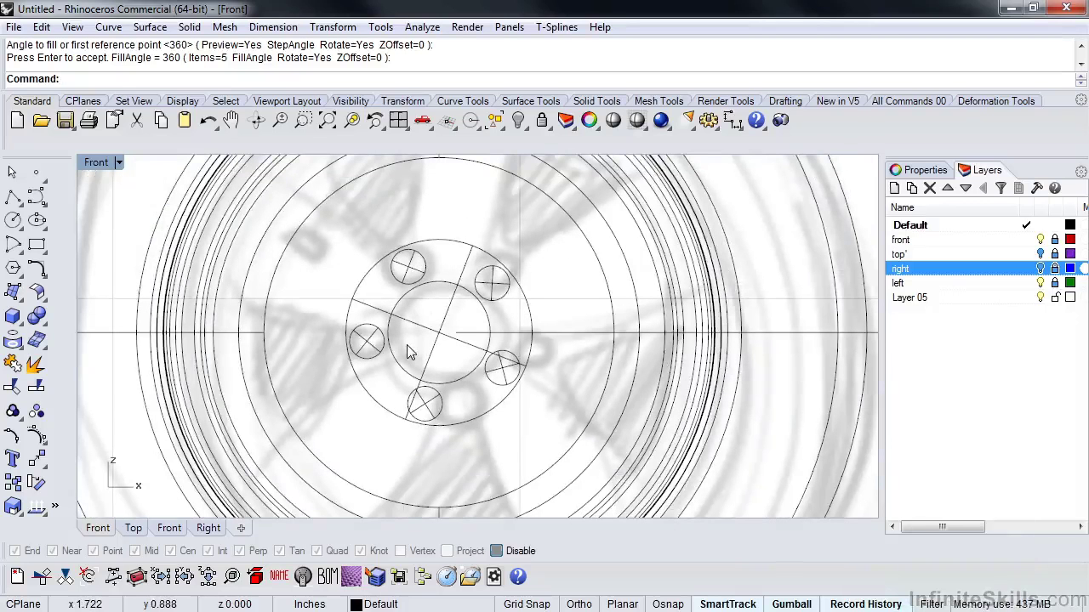
click(404, 286)
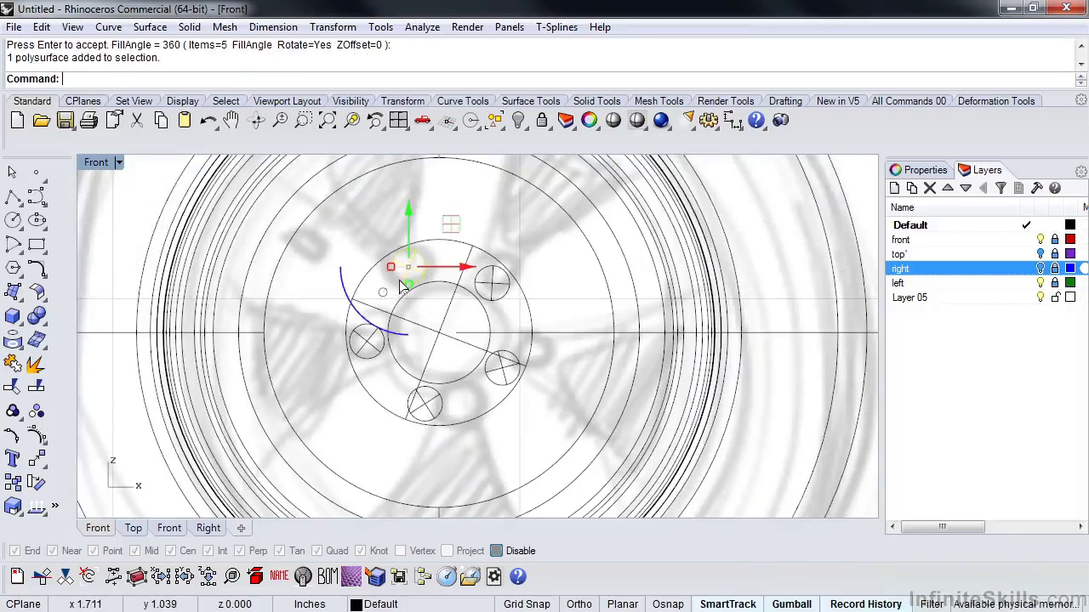
drag(389, 268, 395, 275)
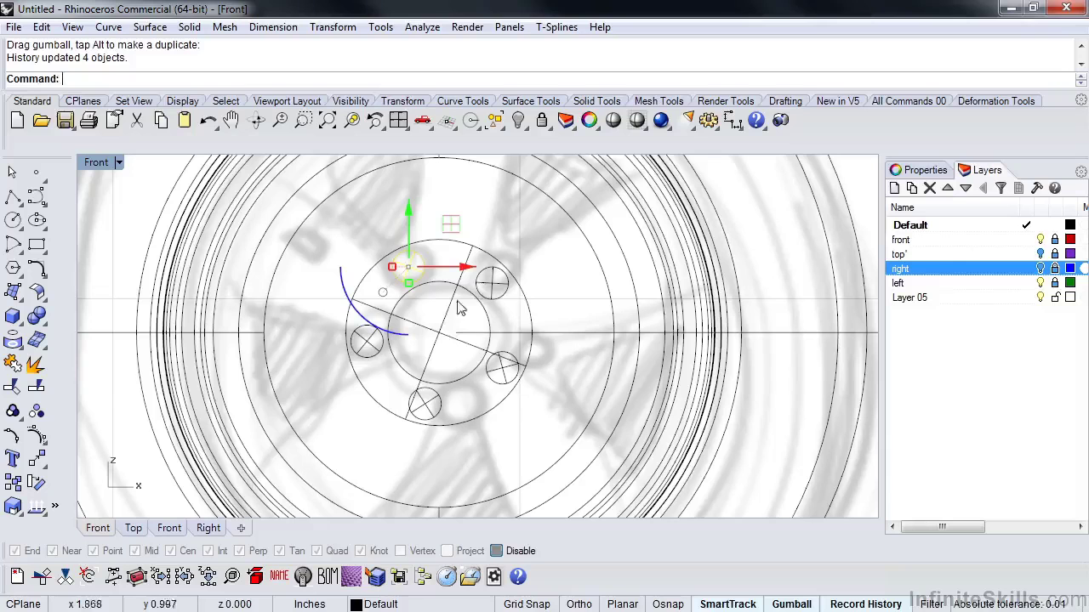
mouse_move(391, 270)
shift+mouse_down()
mouse_move(367, 271)
mouse_move(394, 278)
shift+mouse_up()
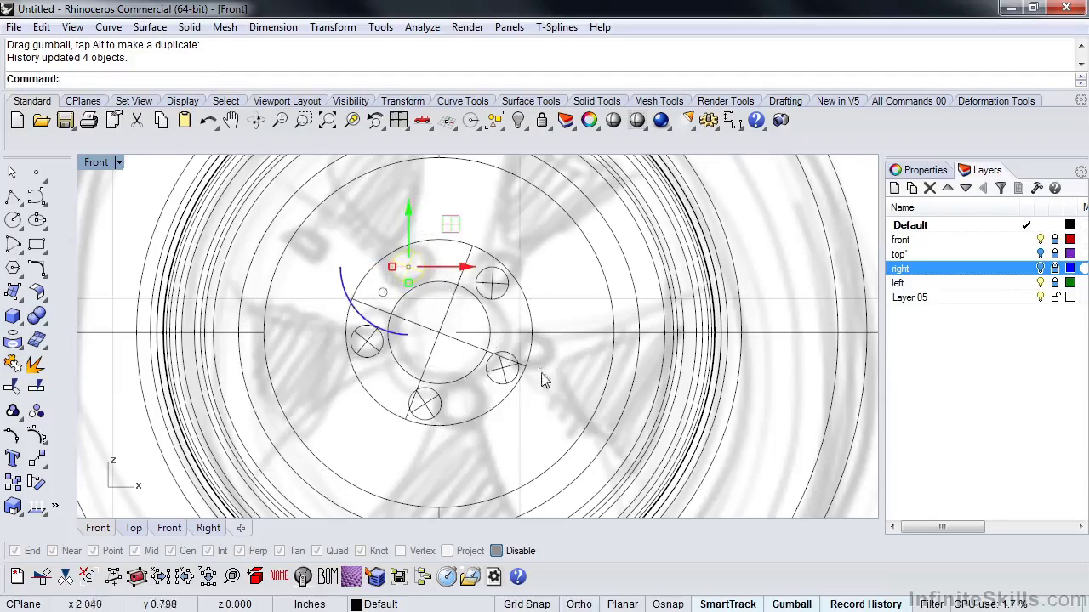
Step: Try rotating the original lug clockwise about the hub's centre, and undo the rotation
click(425, 311)
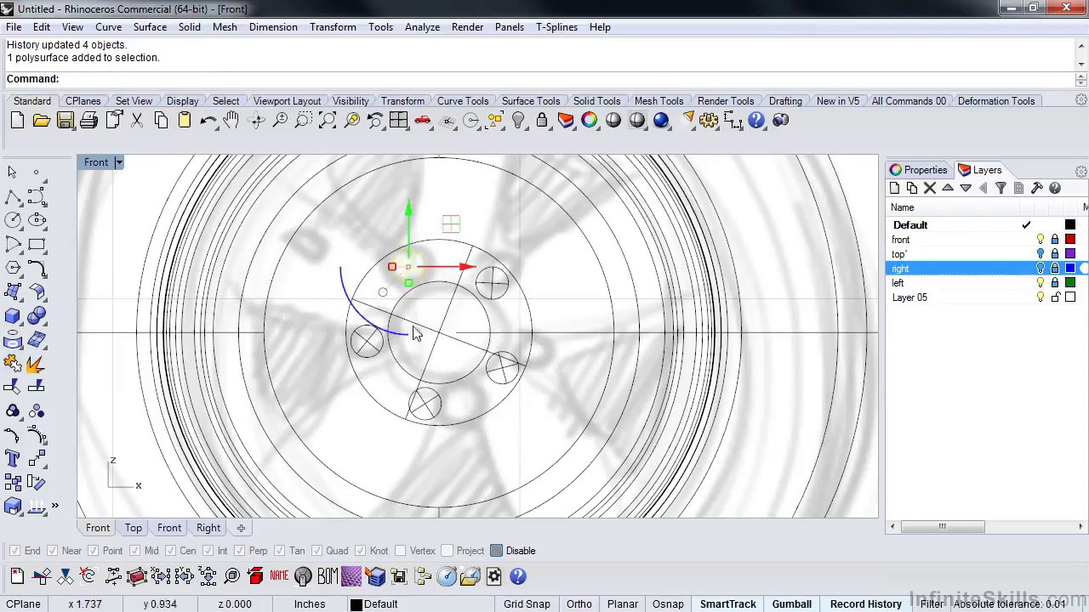
text(rr)
key(Return)
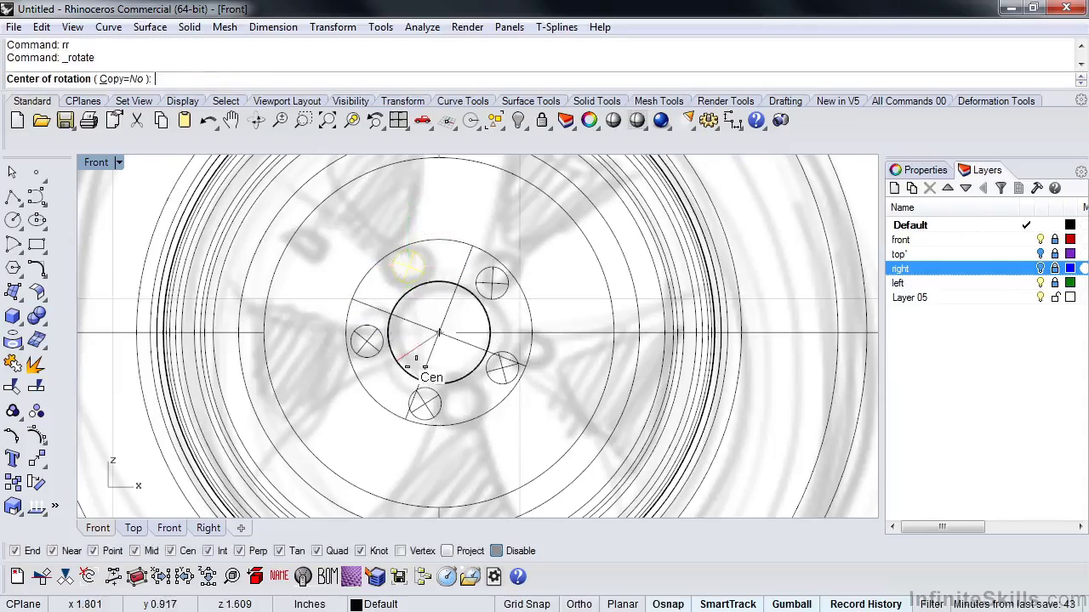
click(415, 365)
click(393, 227)
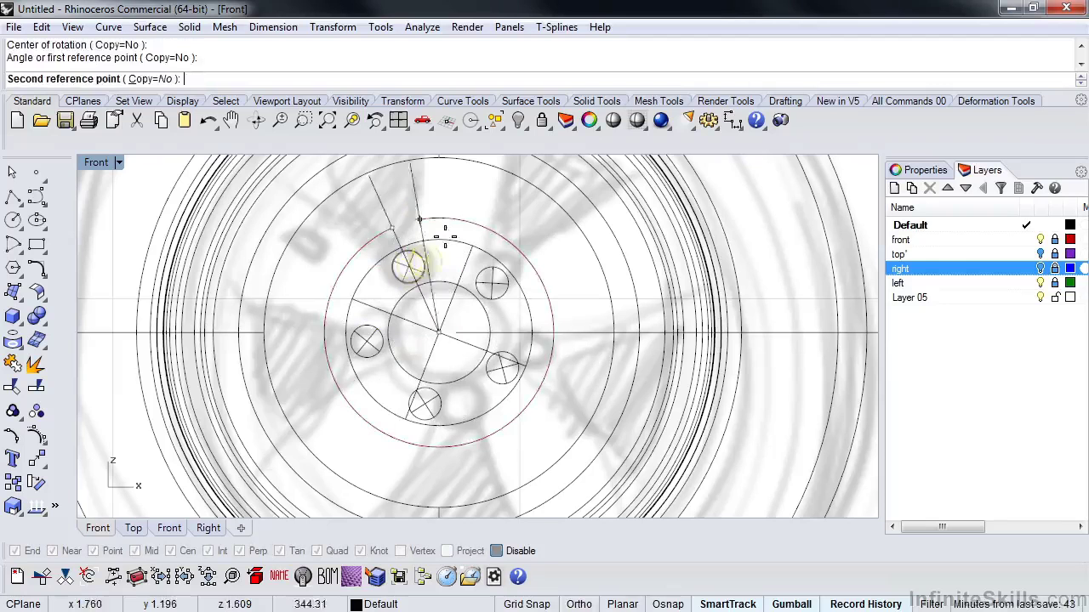
click(432, 218)
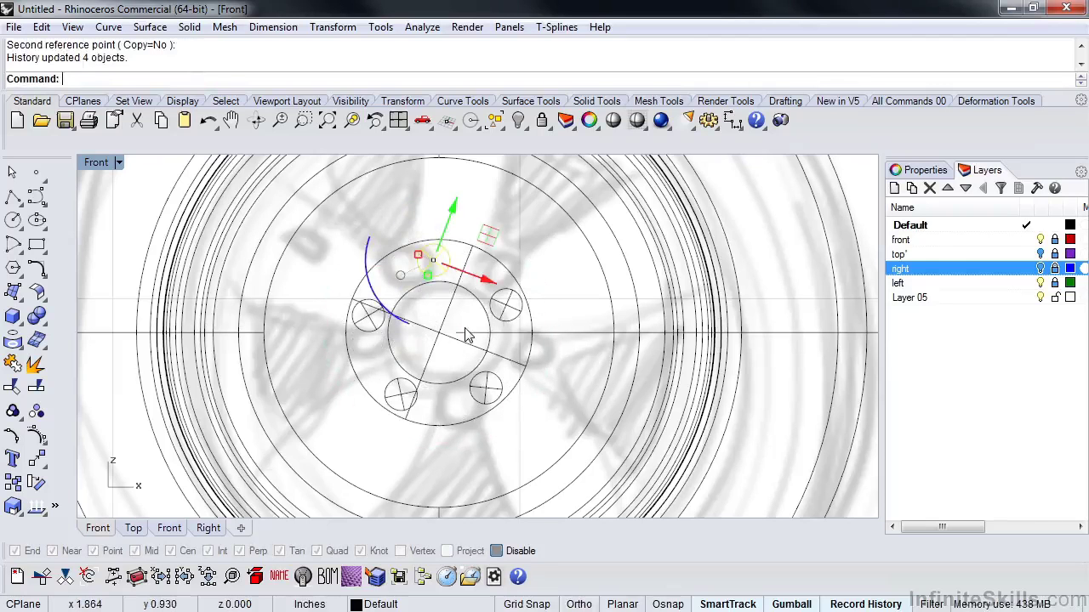
key(ctrl+z)
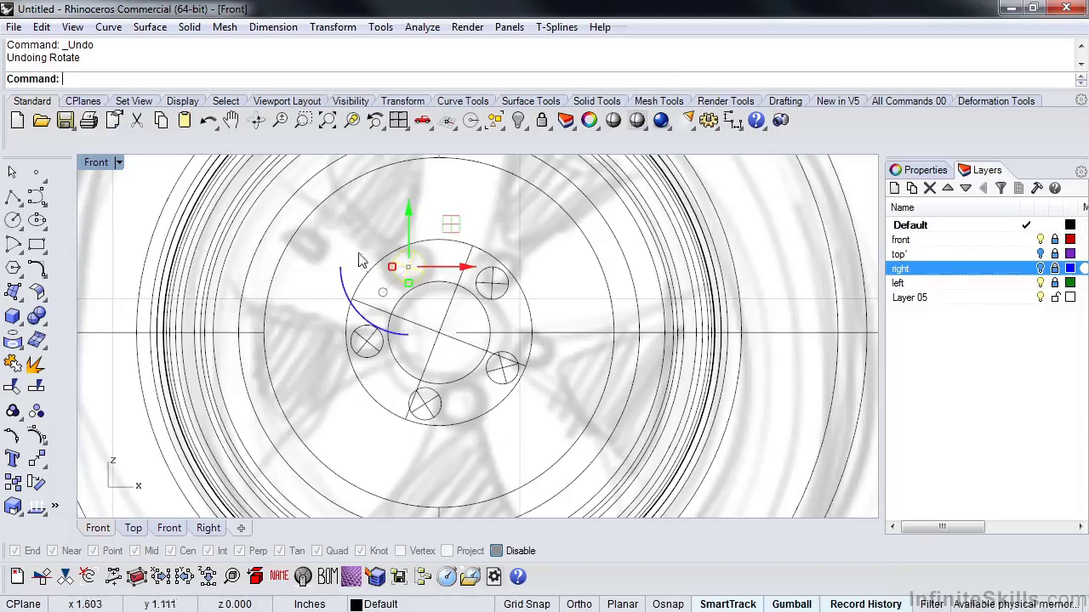
key(Escape)
Step: Switch to the Perspective view, set it to shaded display, and examine the arrayed lugs and centre cap inside the wheel
scroll(462, 349, down, 2)
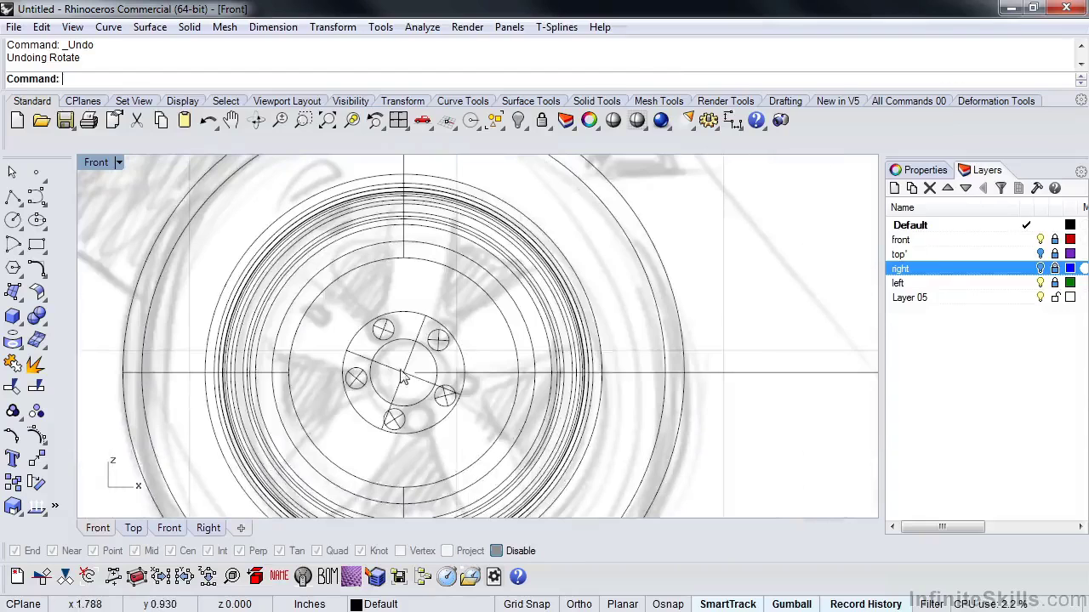
key(ctrl+F4)
scroll(461, 411, up, 8)
middle_click(422, 350)
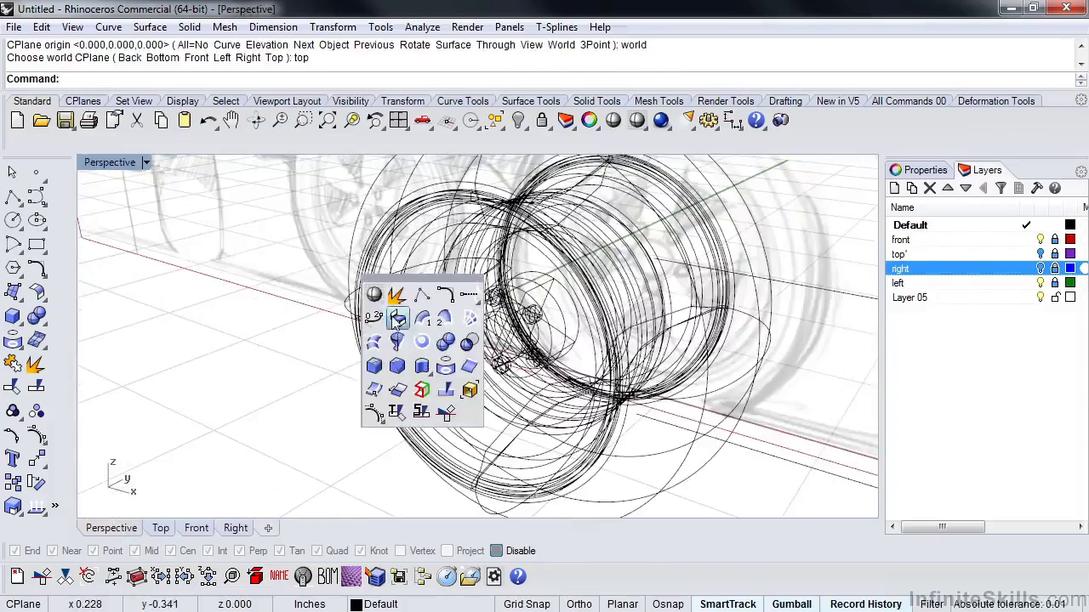
click(375, 304)
scroll(515, 321, up, 7)
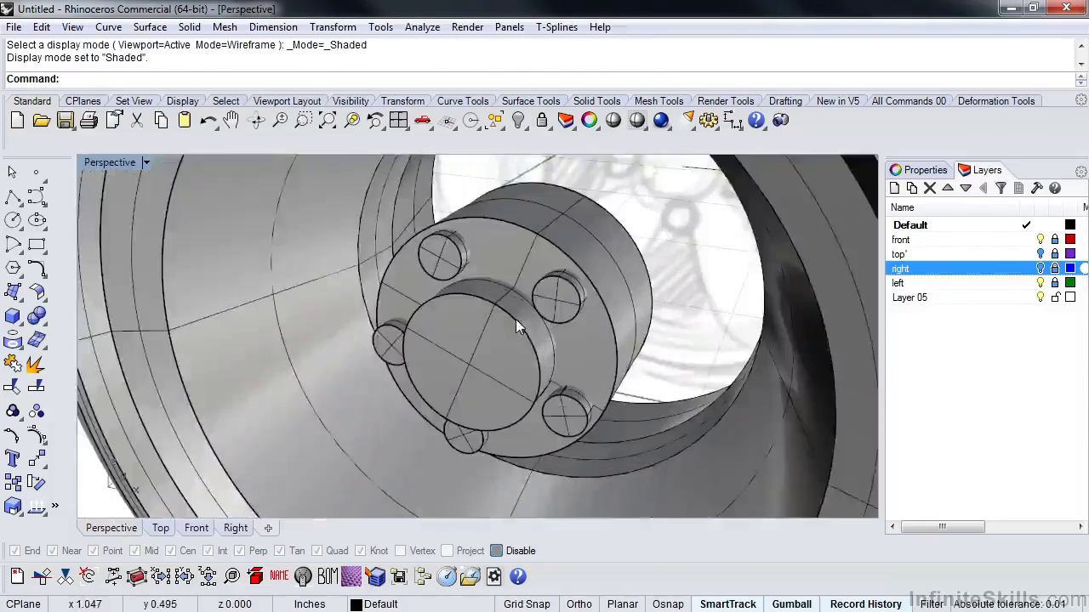
mouse_move(519, 325)
right_down()
mouse_move(561, 359)
mouse_move(646, 318)
mouse_move(749, 316)
mouse_move(764, 333)
mouse_move(749, 360)
mouse_move(627, 372)
mouse_move(587, 362)
mouse_move(599, 340)
right_up()
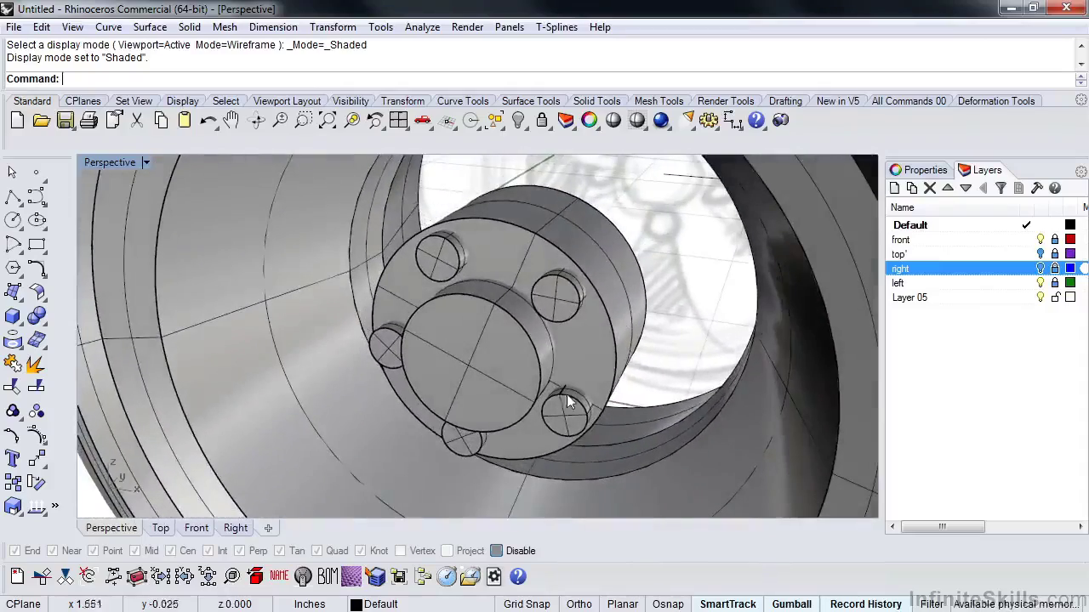
scroll(542, 388, down, 7)
right_drag(541, 388, 547, 366)
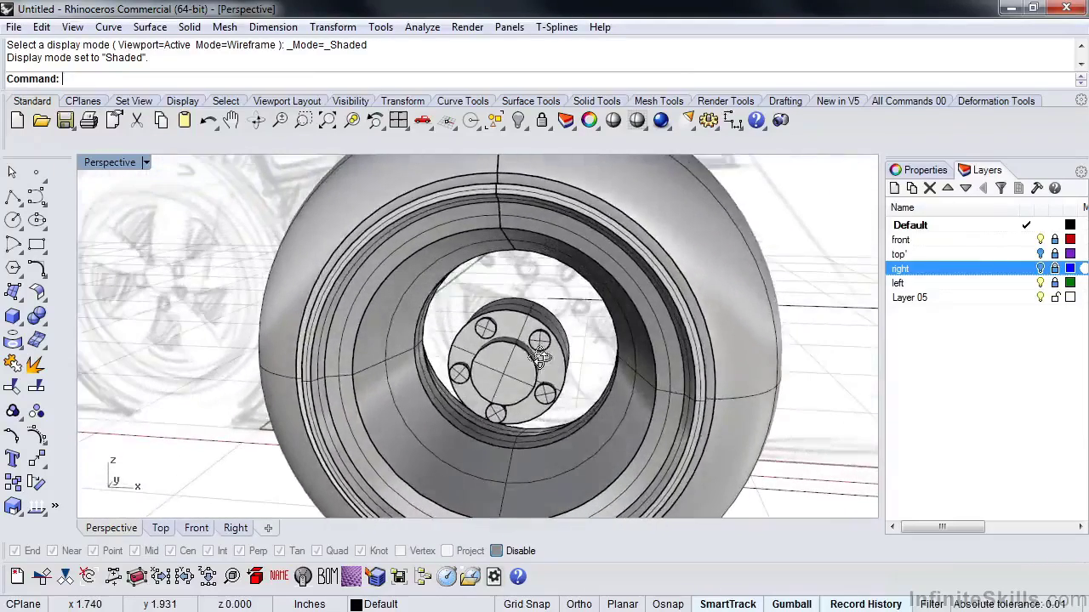
Step: In the Front view, start an ellipsoid by diameter, running its first axis from the hub's centre straight up to the rim with a narrow second axis
key(ctrl+F2)
right_drag(526, 355, 510, 390)
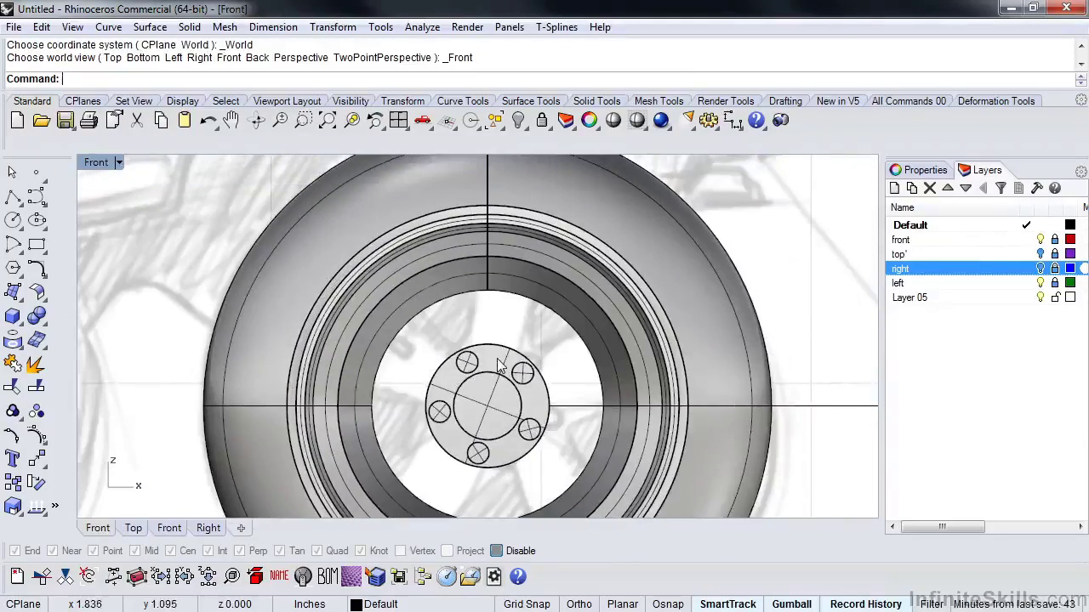
click(21, 325)
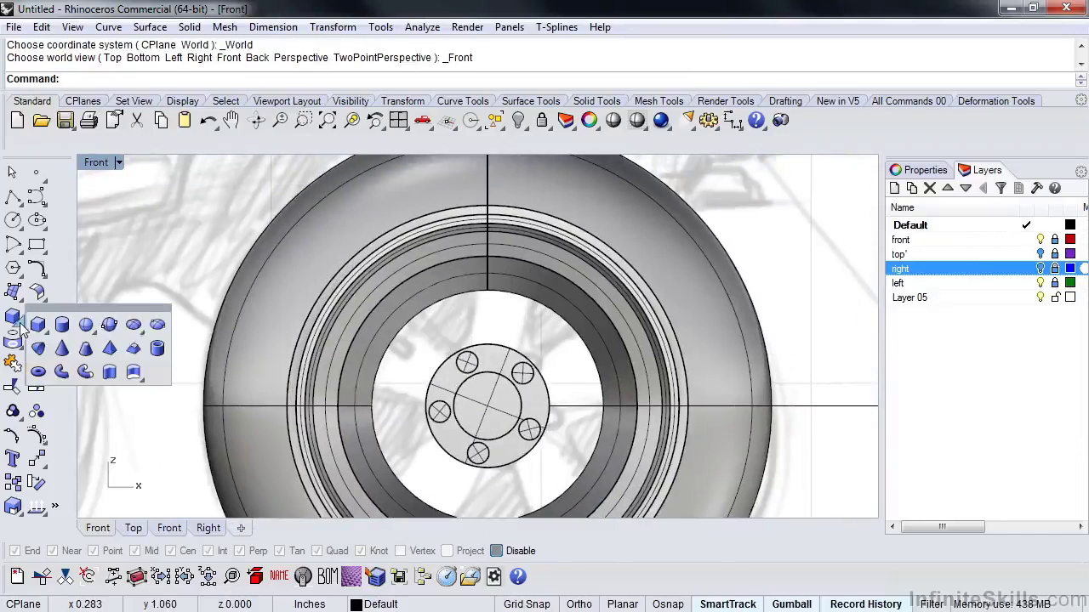
click(158, 325)
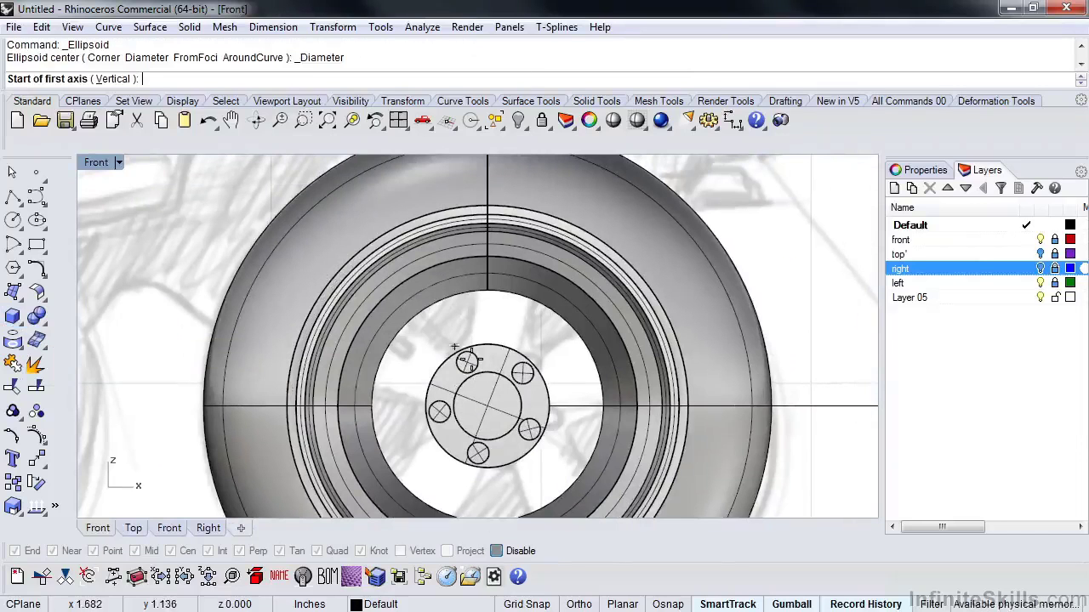
click(490, 370)
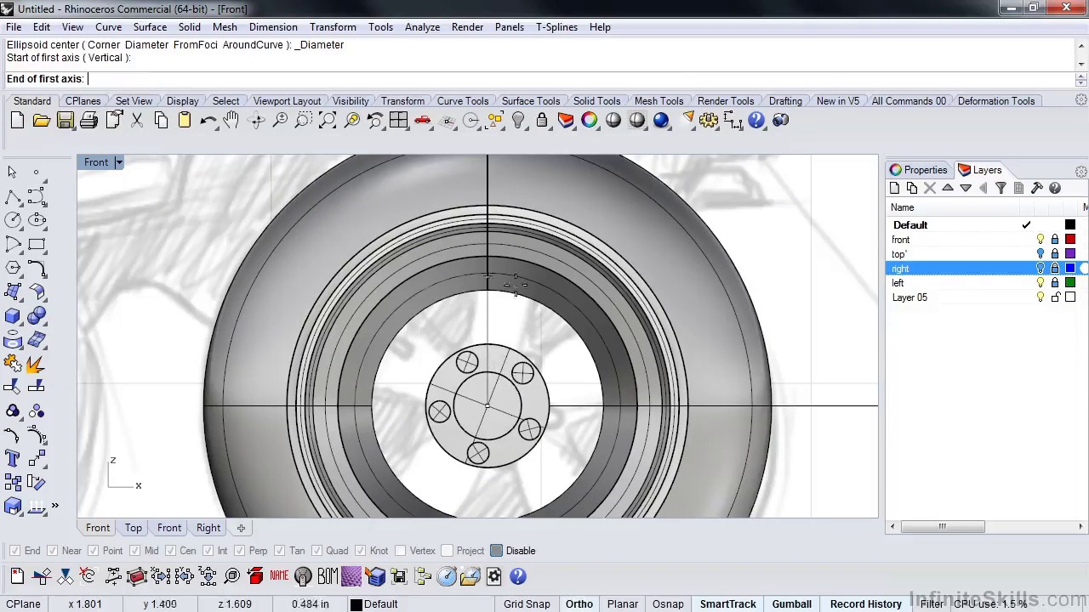
click(517, 236)
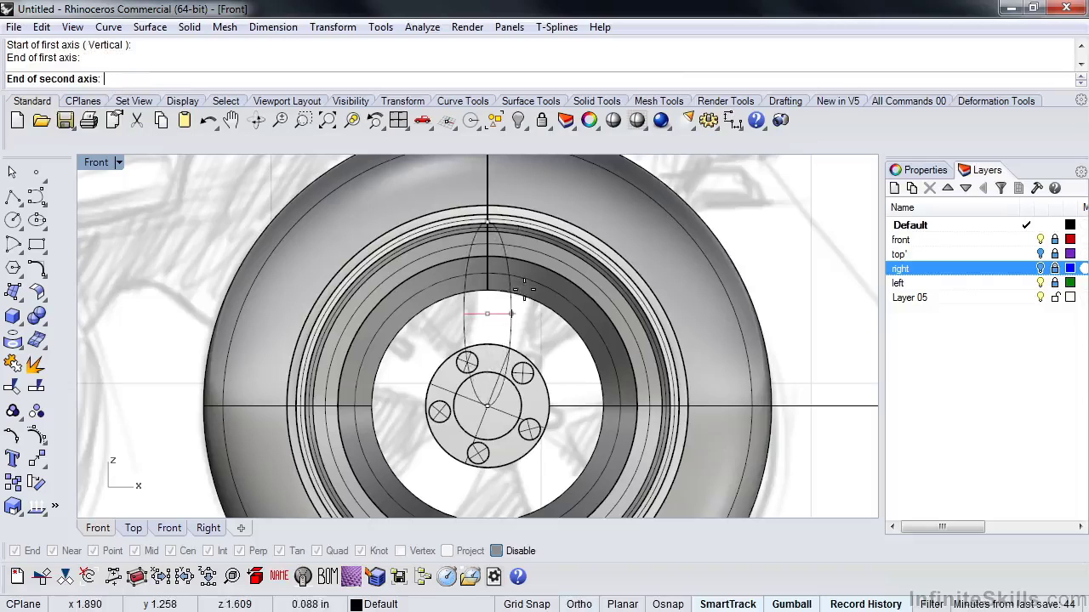
click(527, 290)
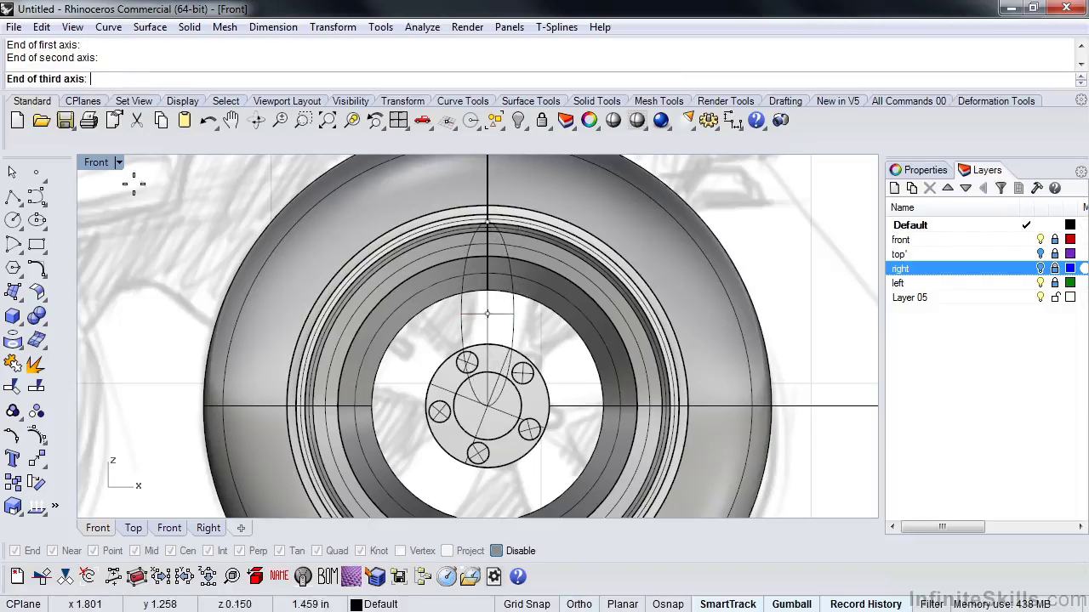
Step: Switch to the Perspective view and finish the ellipsoid with its third axis ending about 0.14 in from its centre
click(96, 163)
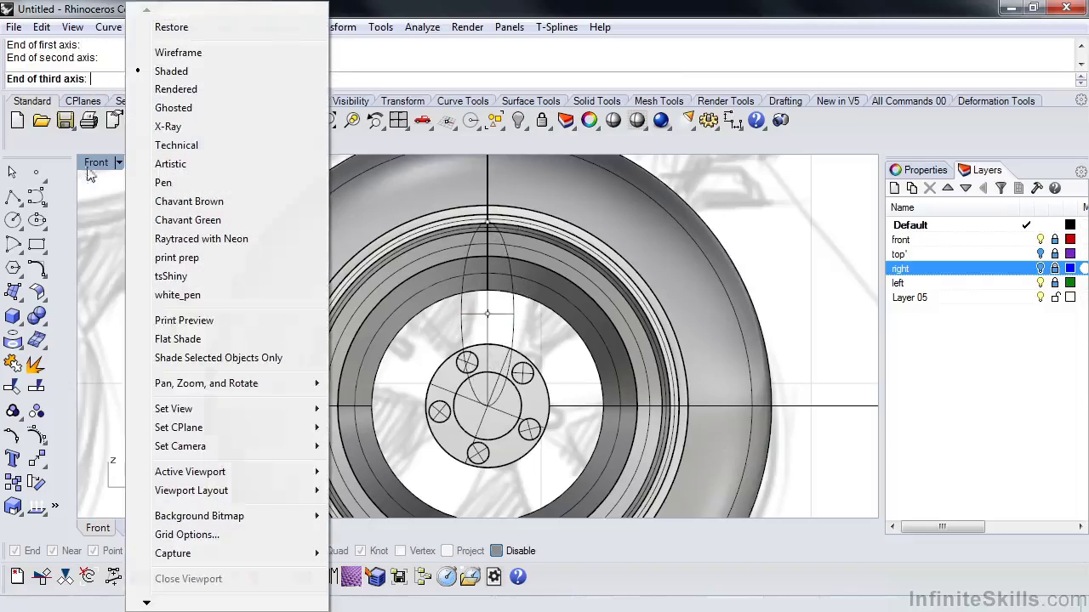
mouse_move(199, 410)
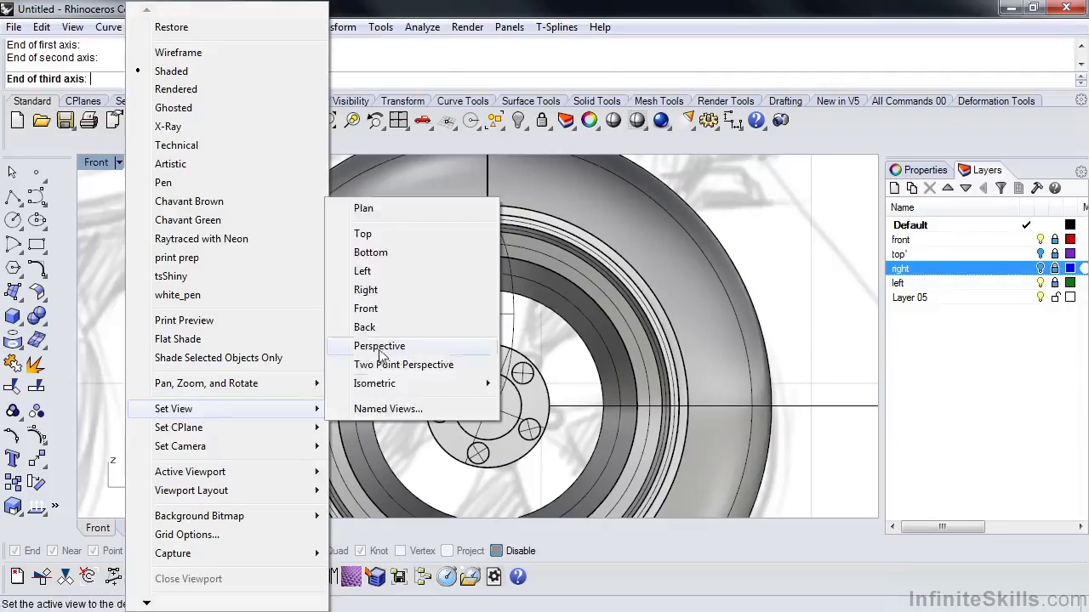
click(374, 346)
scroll(505, 322, up, 5)
scroll(504, 321, up, 2)
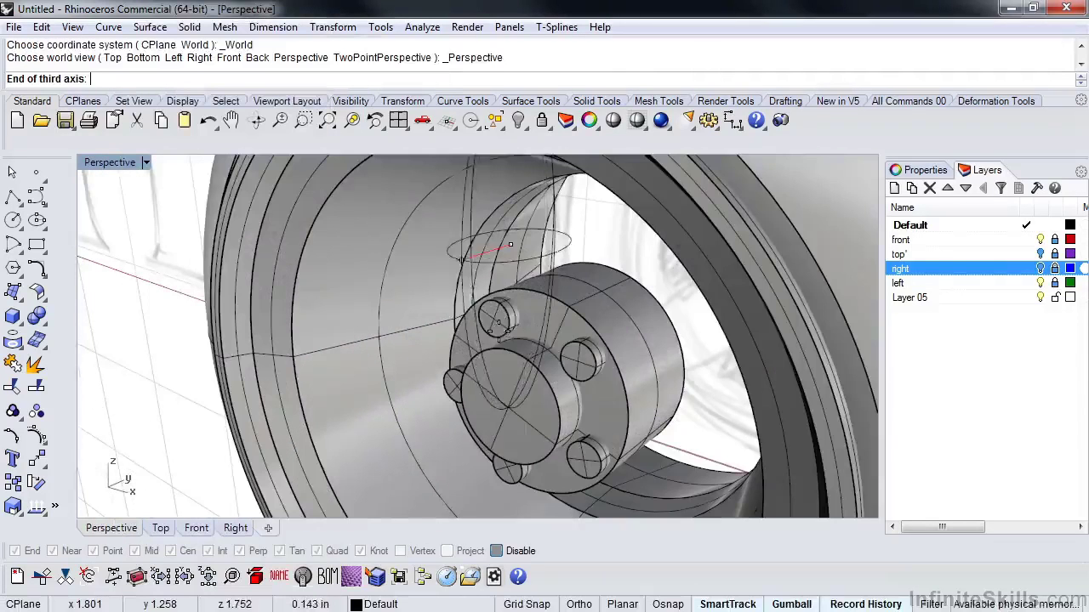
click(491, 327)
Step: Turn on the ellipsoid's control points and select the points around its middle
scroll(491, 327, down, 6)
right_drag(491, 328, 513, 413)
scroll(511, 400, up, 5)
right_drag(466, 370, 489, 360)
scroll(510, 410, down, 3)
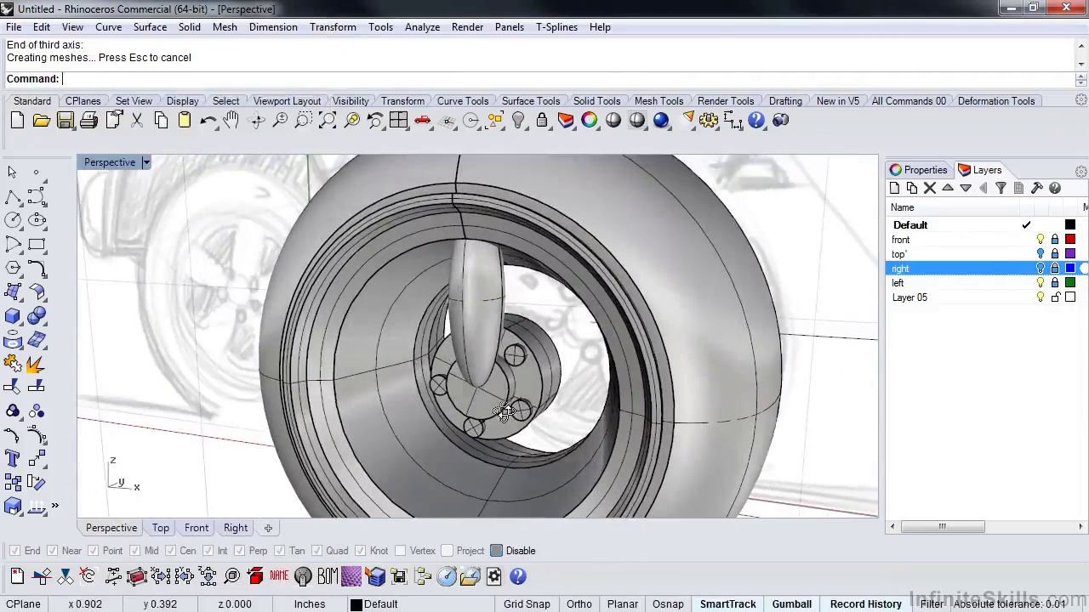
click(489, 323)
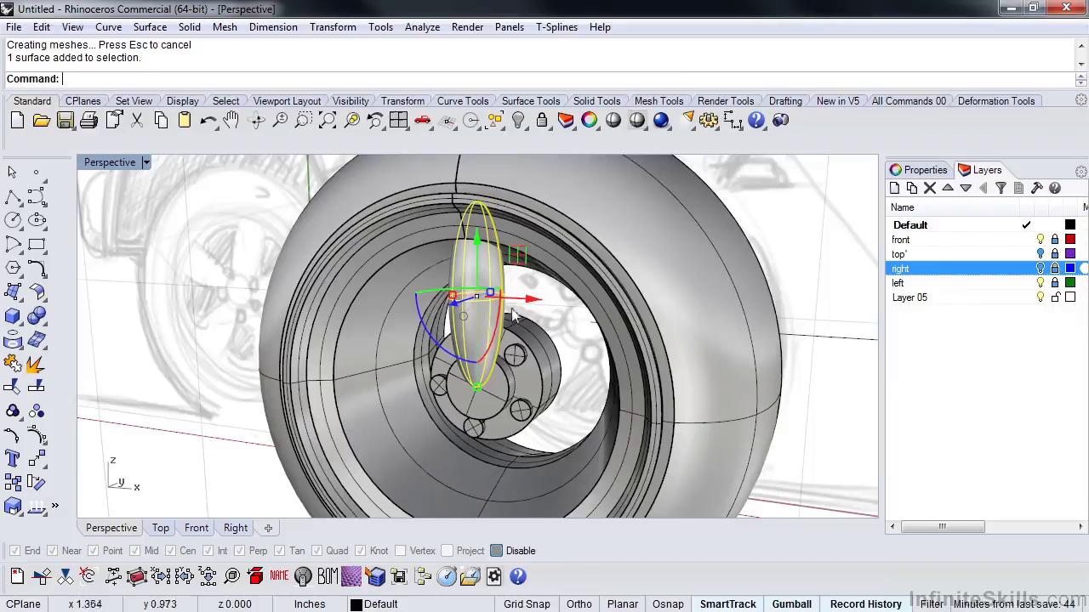
scroll(519, 313, up, 2)
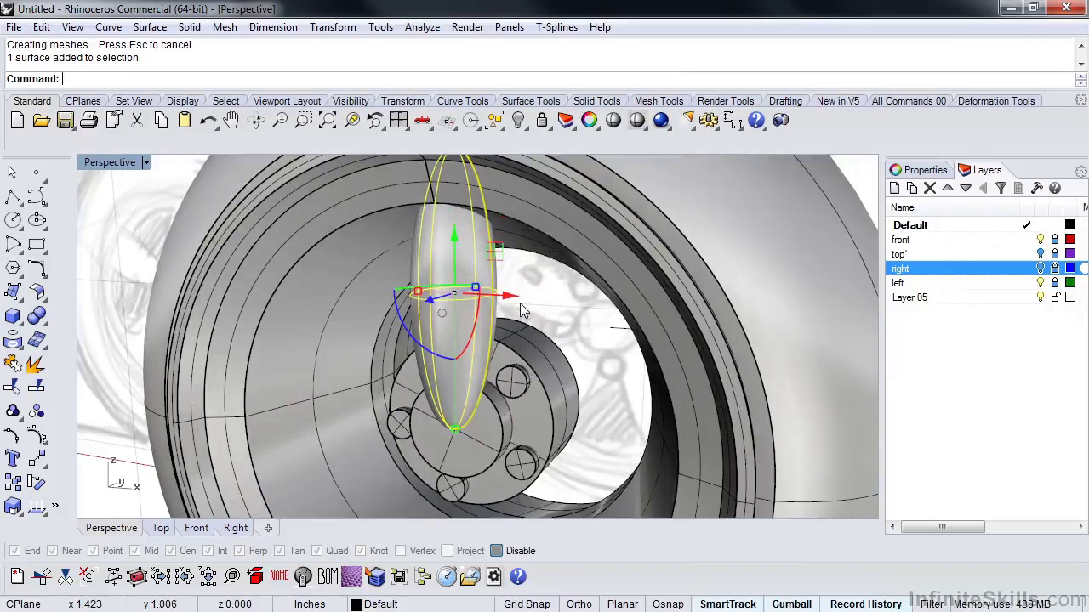
middle_click(520, 303)
click(609, 363)
click(446, 319)
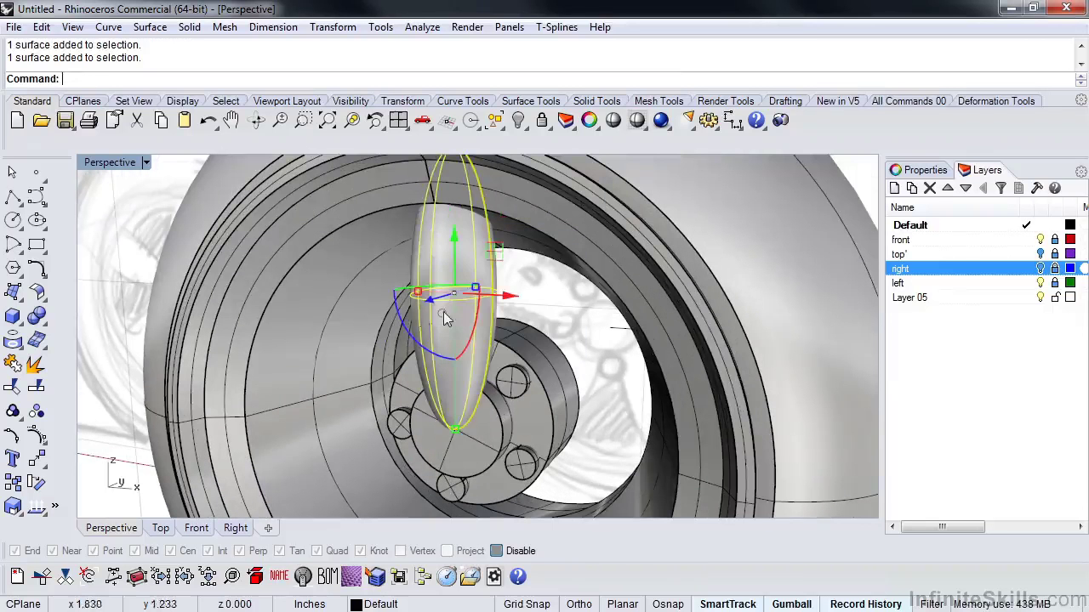
click(39, 430)
right_drag(485, 341, 655, 347)
drag(500, 301, 542, 261)
right_drag(541, 266, 443, 308)
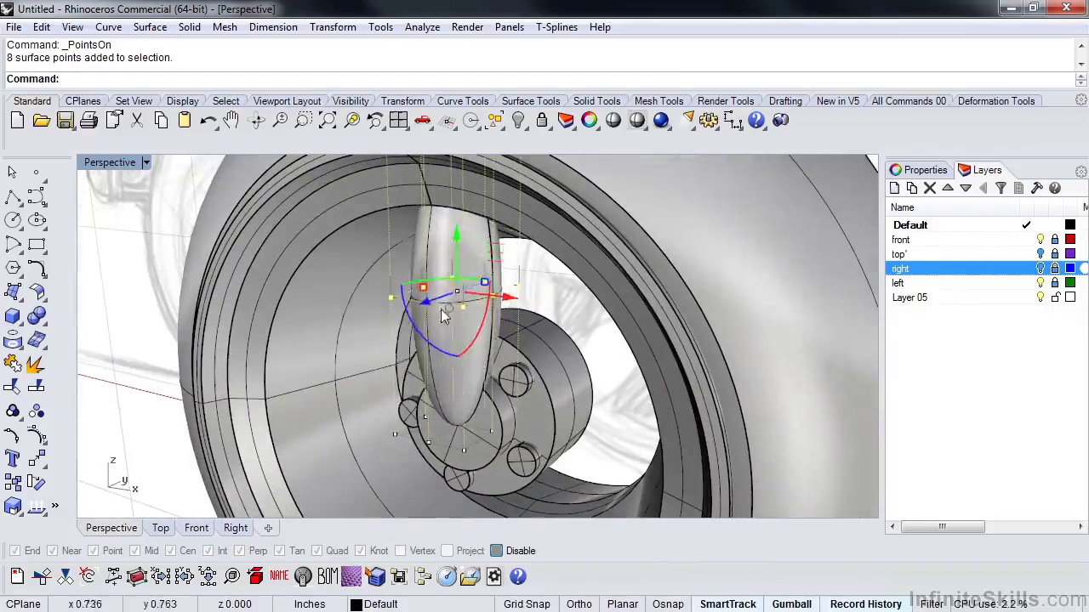
Step: Try moving the ellipsoid's selected middle control points outward along the wheel's axis, and undo the move
drag(420, 302, 398, 333)
key(ctrl+z)
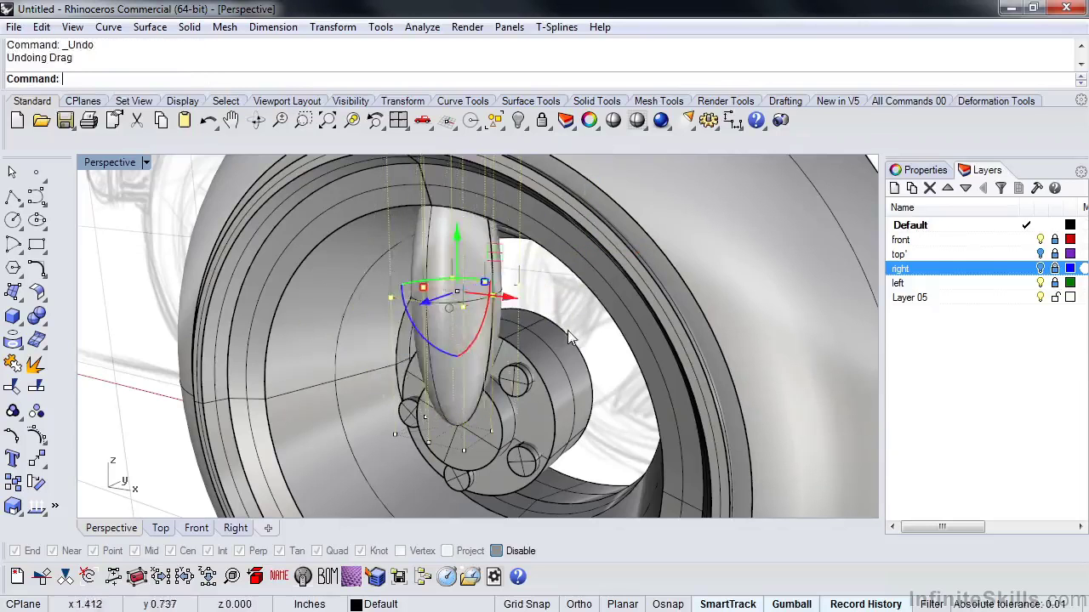
Step: Turn off the ellipsoid's control points and rebuild its surface with point counts of 8 in U and 5 in V, degree 3
click(568, 333)
right_drag(570, 338, 480, 355)
click(578, 330)
click(464, 338)
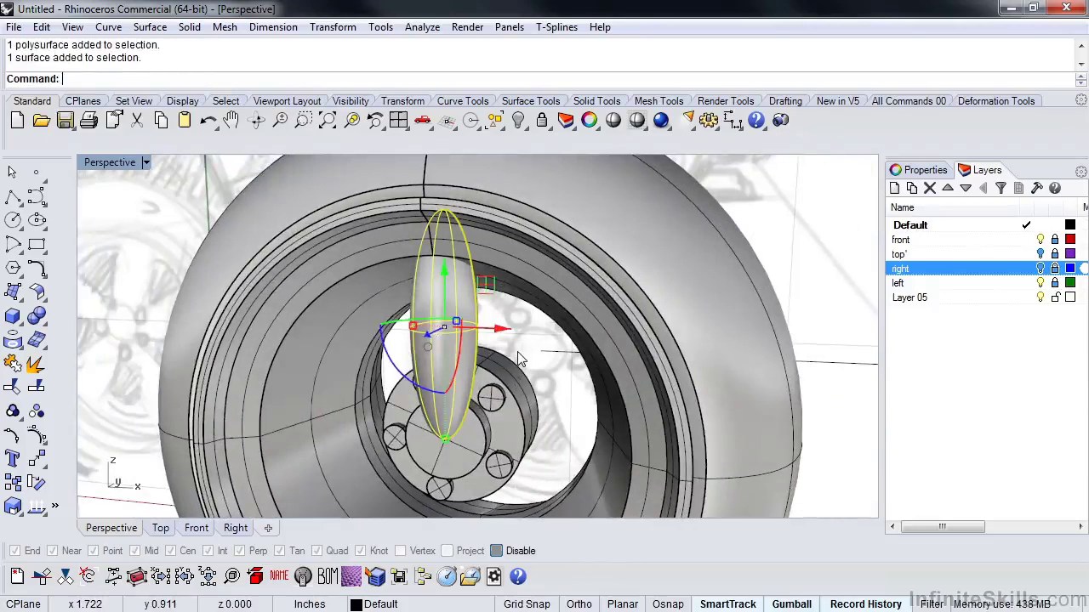
text(Rebuild)
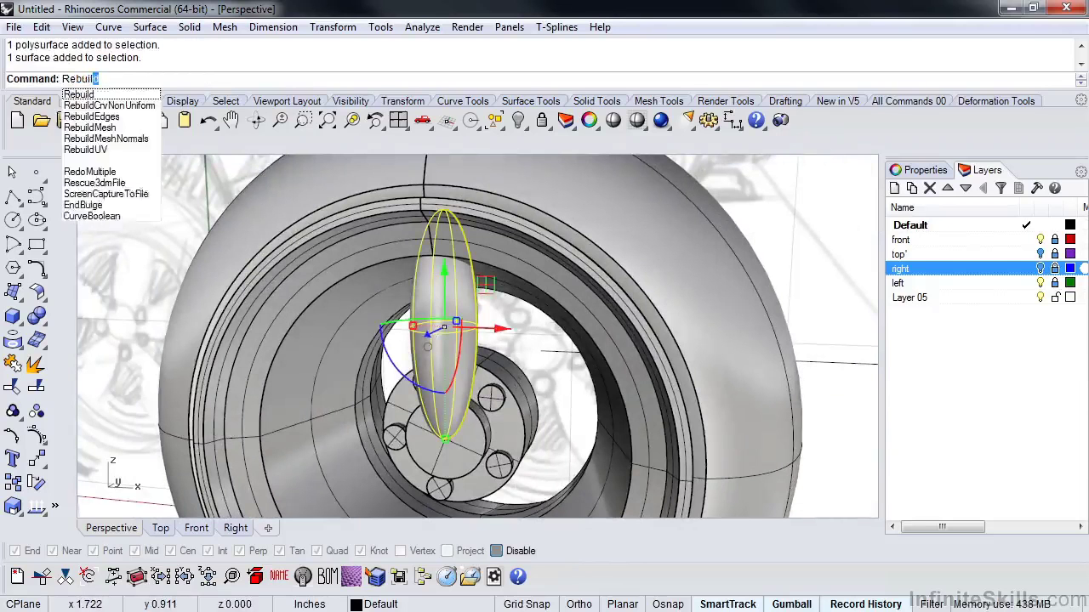
key(Return)
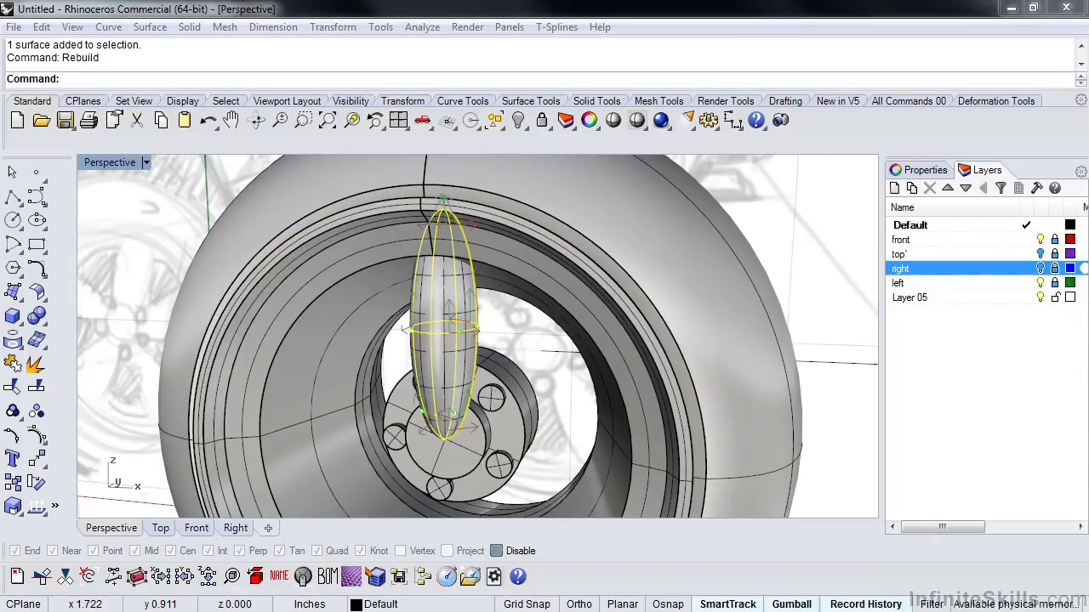
drag(209, 163, 197, 170)
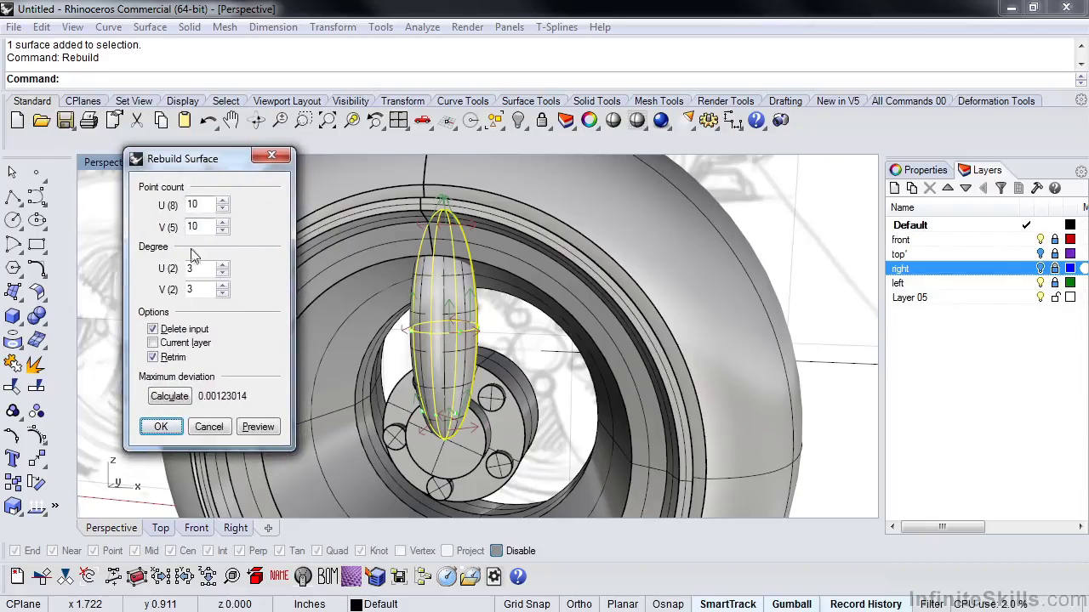
double_click(208, 210)
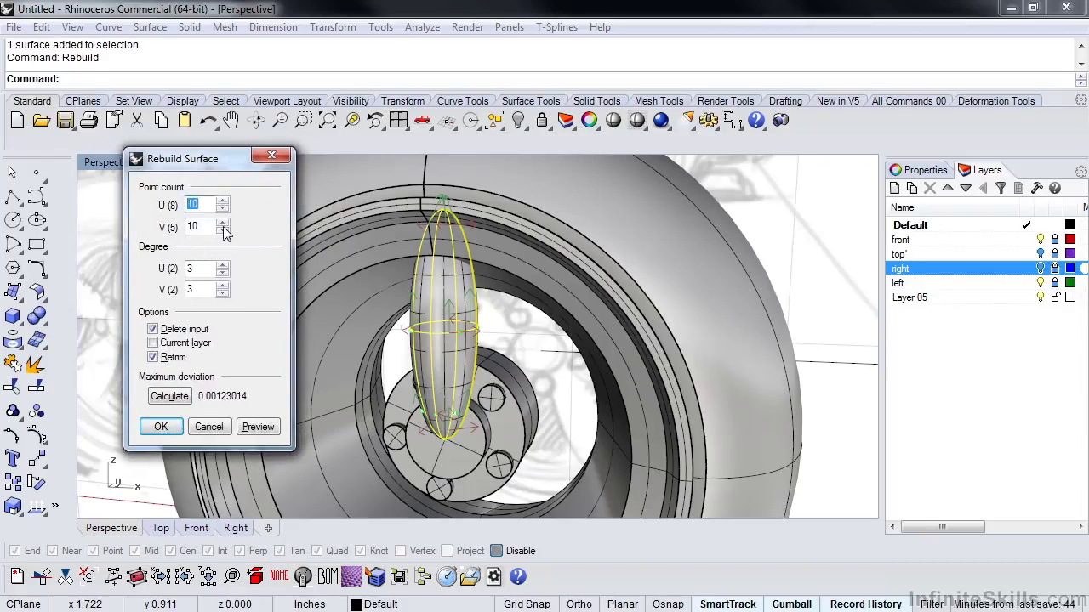
text(8)
key(Tab)
text(5)
key(Tab)
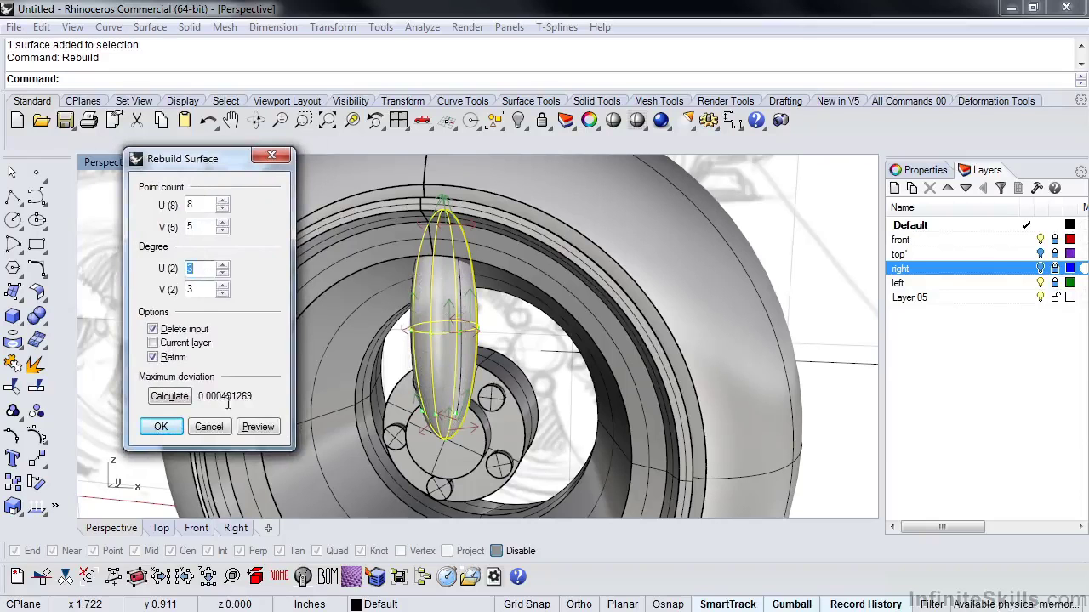
click(161, 428)
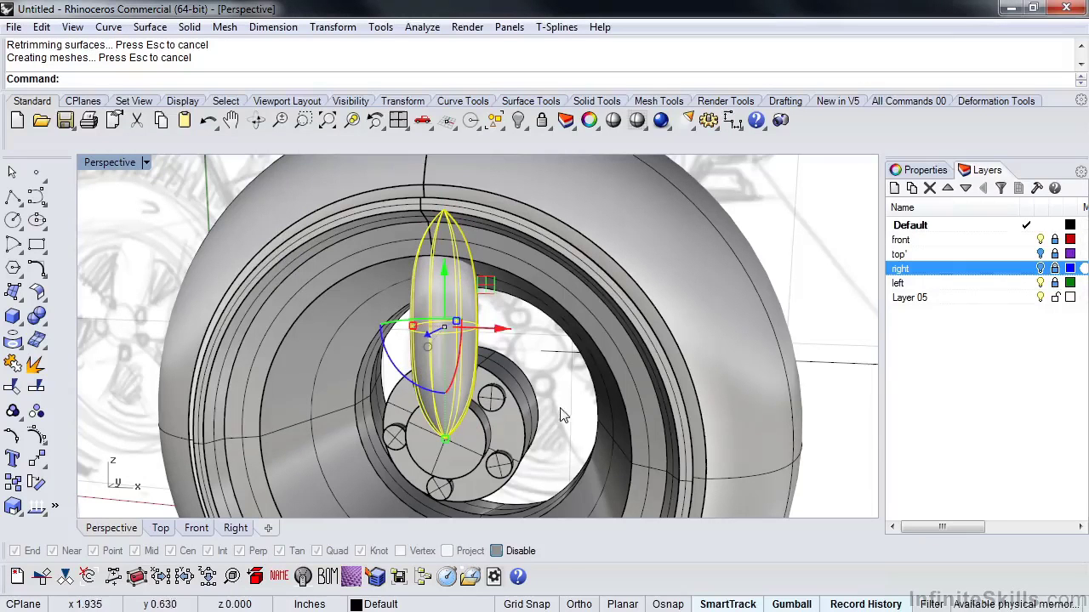
Step: Turn on the rebuilt ellipsoid's control points and move its middle row slightly outward along the wheel's axis
middle_click(553, 393)
click(506, 446)
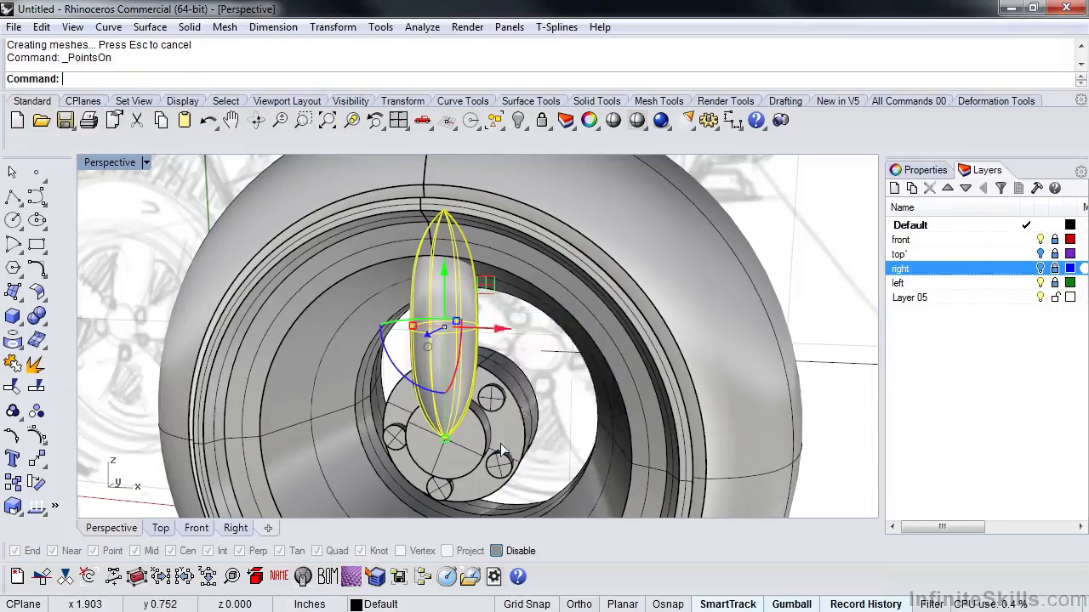
click(518, 380)
right_drag(514, 343, 514, 344)
drag(380, 313, 521, 351)
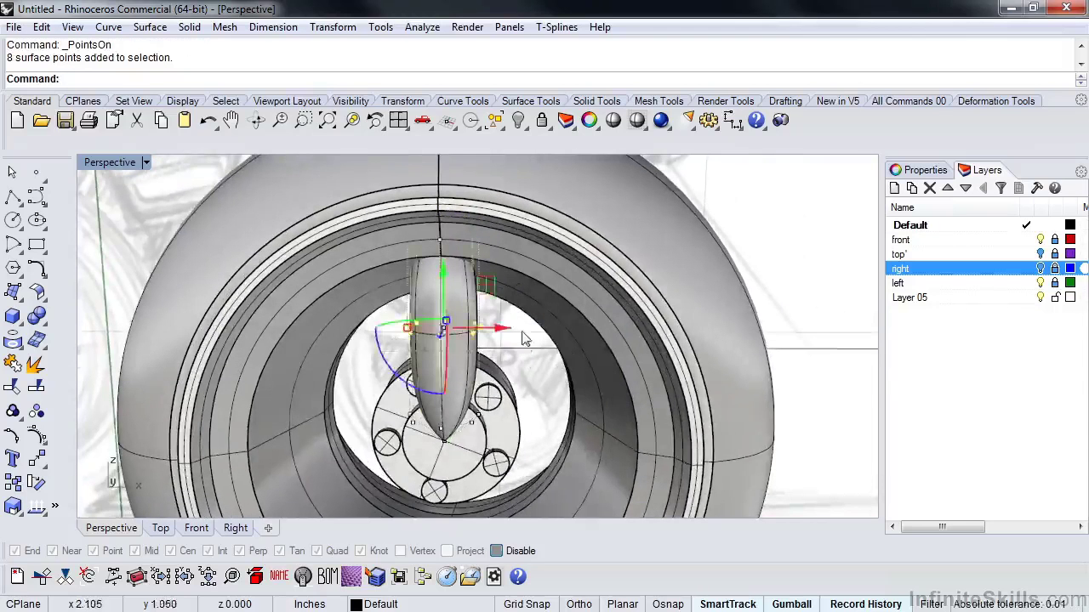
right_drag(523, 336, 457, 363)
mouse_move(414, 334)
mouse_down()
mouse_move(376, 347)
mouse_move(440, 342)
mouse_move(396, 343)
mouse_move(410, 342)
mouse_up()
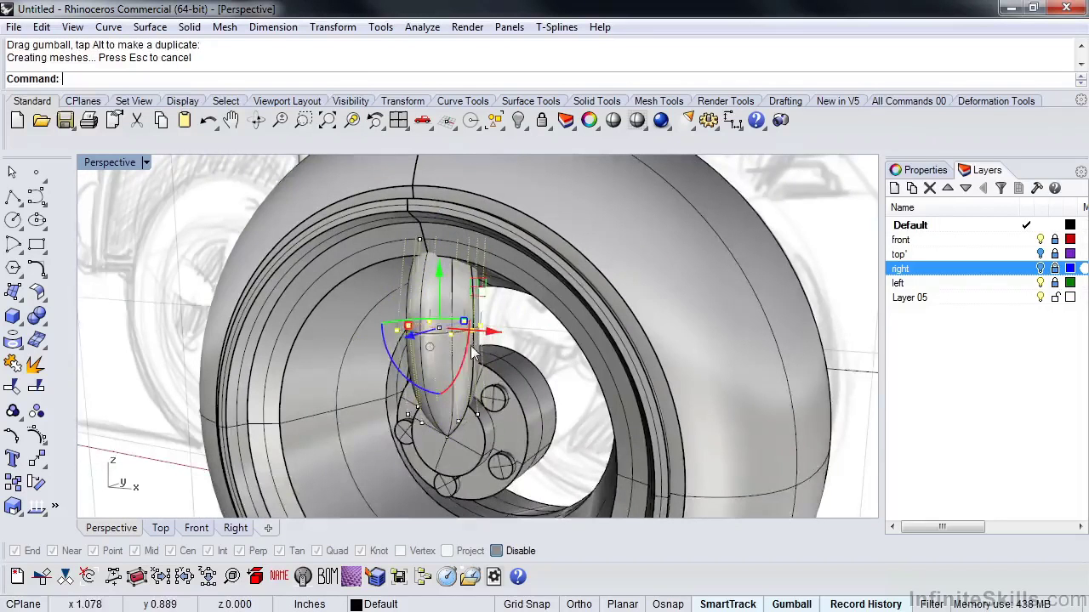
Step: Move the nine control points at the spoke's rim end outward along the wheel's axis
shift+right_drag(473, 354, 461, 410)
drag(216, 190, 599, 347)
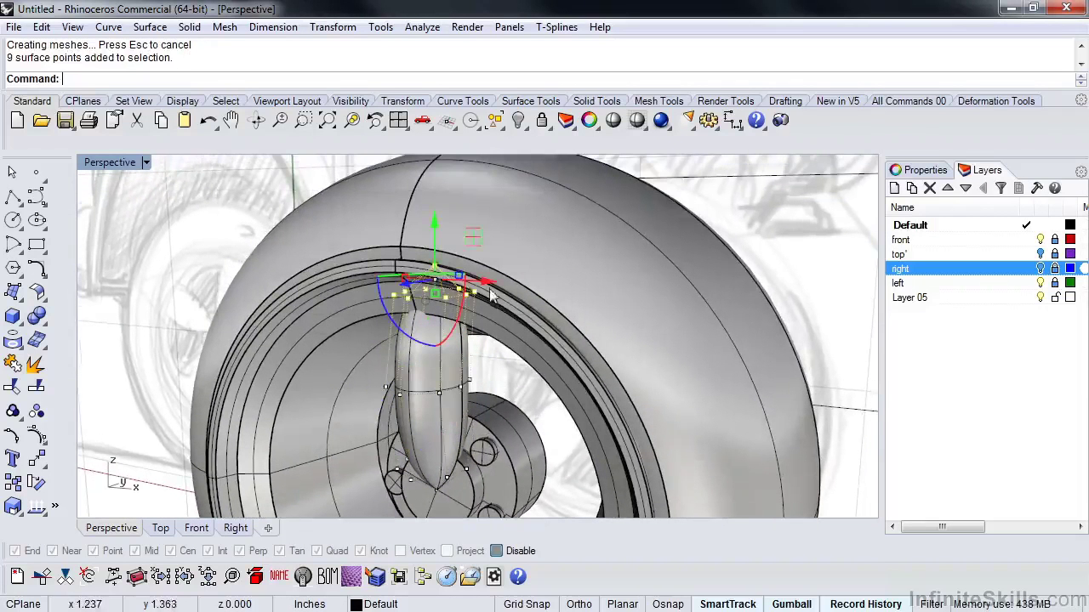
right_drag(486, 285, 519, 344)
right_drag(493, 296, 488, 317)
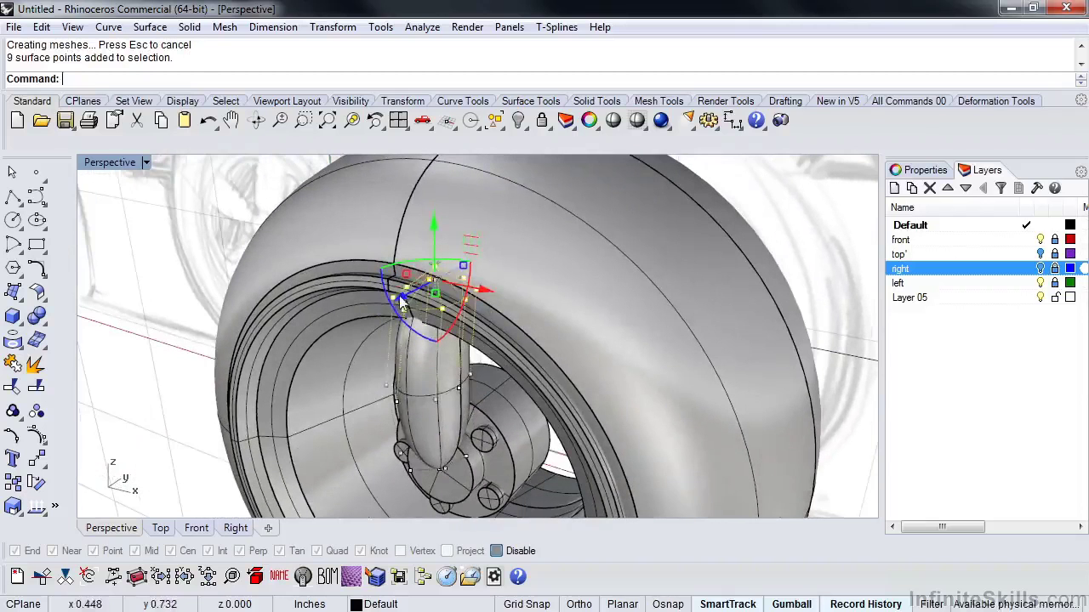
drag(401, 295, 371, 308)
right_drag(371, 308, 426, 347)
click(490, 334)
Step: Move the spoke's eight middle control points further outward along the wheel's axis so the spoke bulges
drag(330, 342, 464, 289)
right_drag(466, 312, 383, 316)
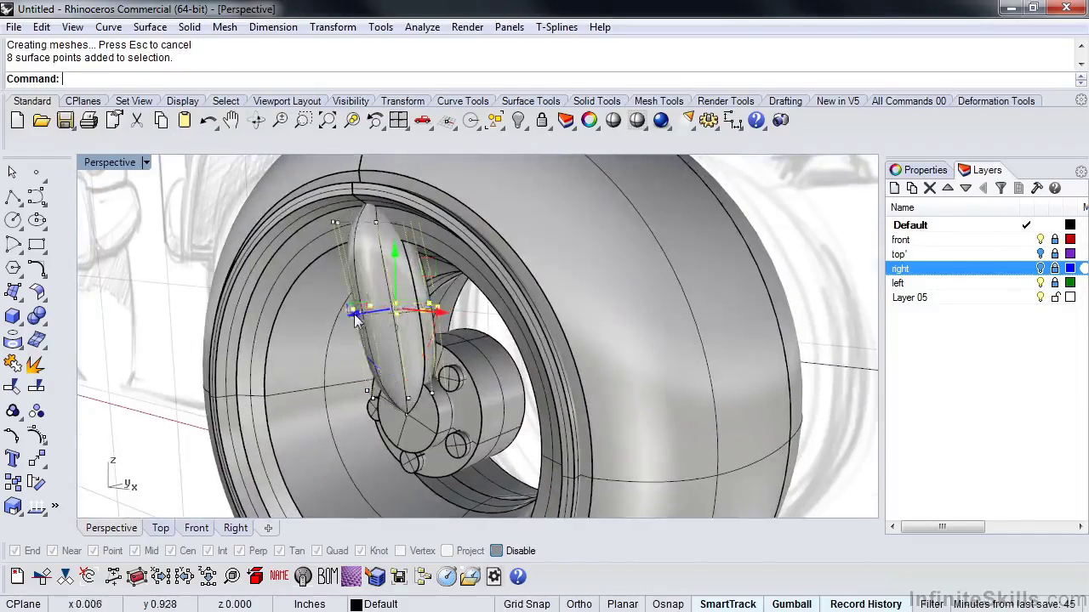
drag(347, 317, 329, 322)
click(460, 321)
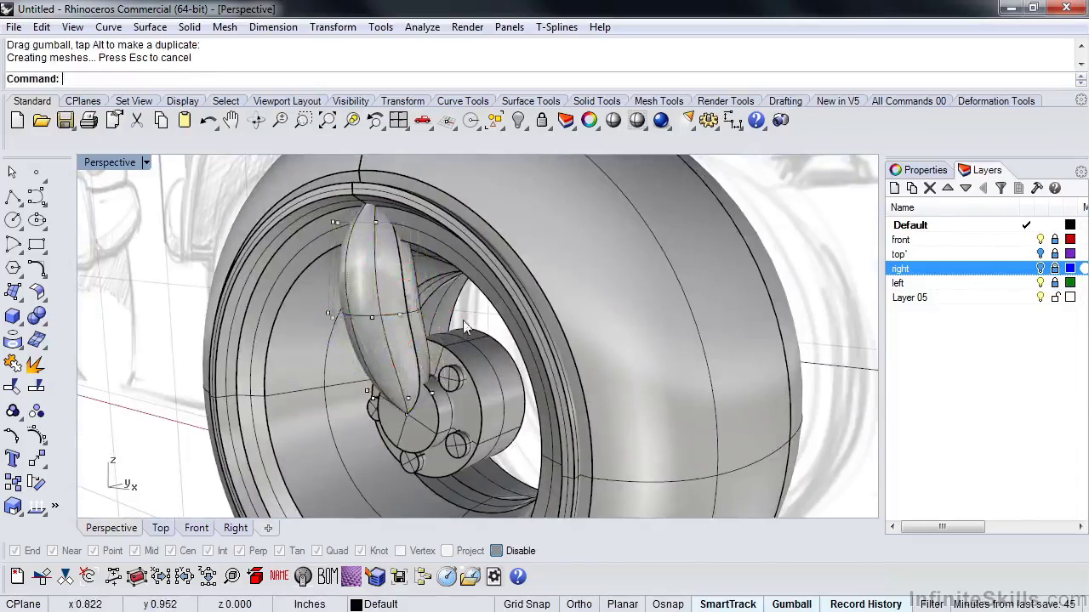
Step: Move the nine control points at the spoke's hub end inward along the wheel's axis, leaving the nearby lug out of the selection
right_drag(460, 322, 327, 361)
drag(328, 363, 497, 445)
right_drag(497, 447, 419, 461)
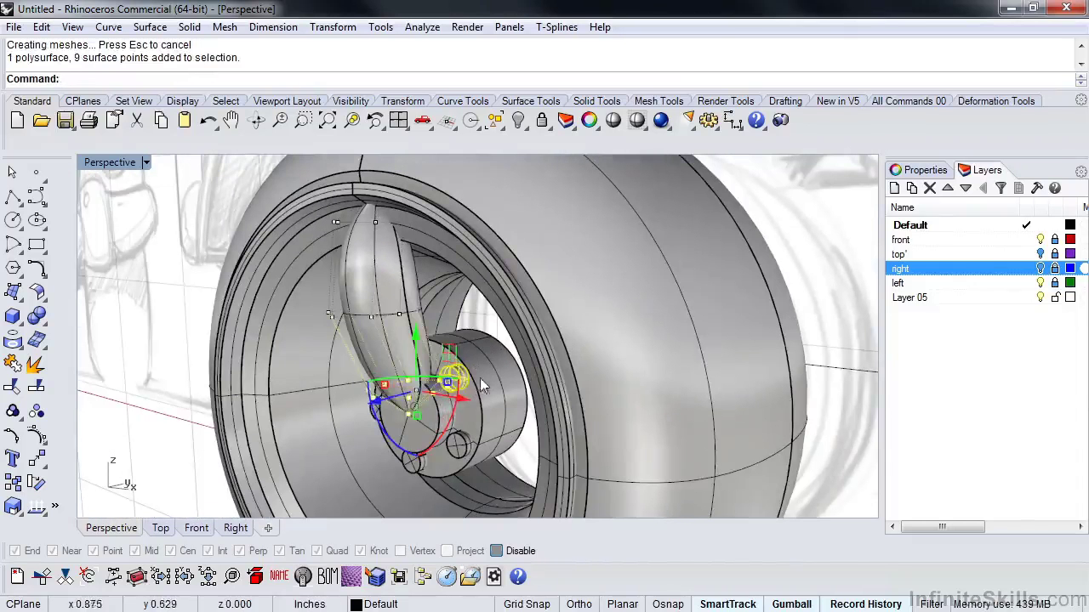
ctrl+click(467, 385)
drag(368, 417, 407, 406)
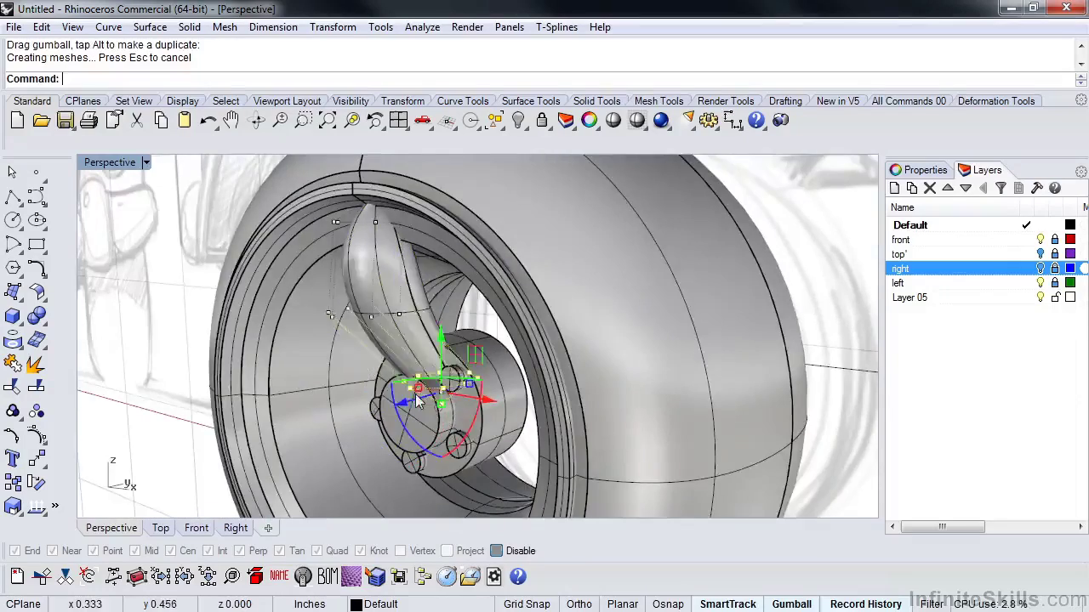
Step: Select only the eight control points around the spoke's hub end, without the lugs, and scale them narrower across the spoke
right_drag(502, 429, 489, 387)
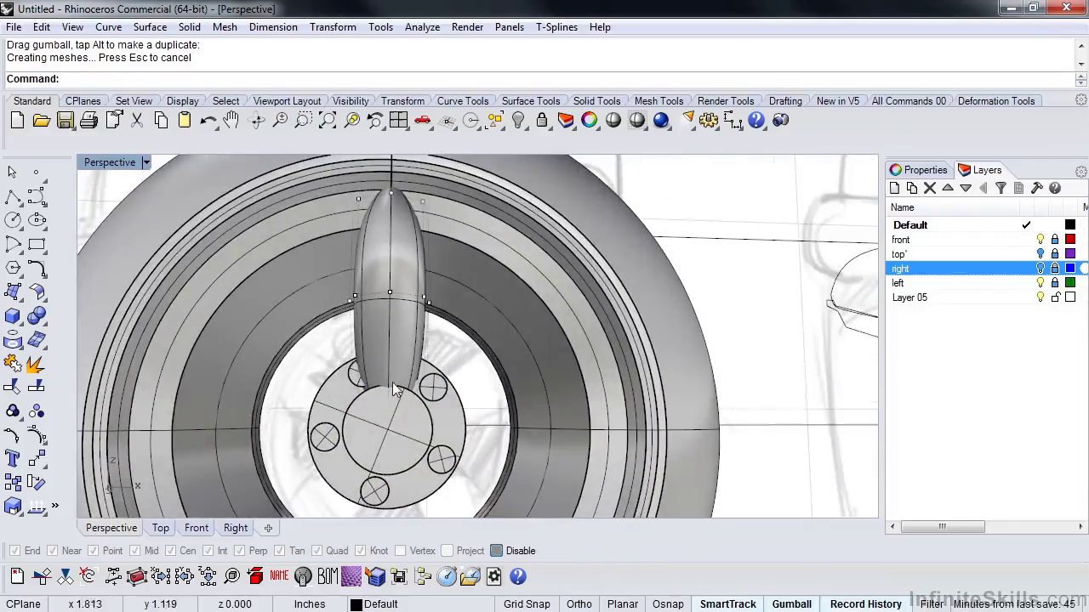
right_drag(474, 379, 479, 387)
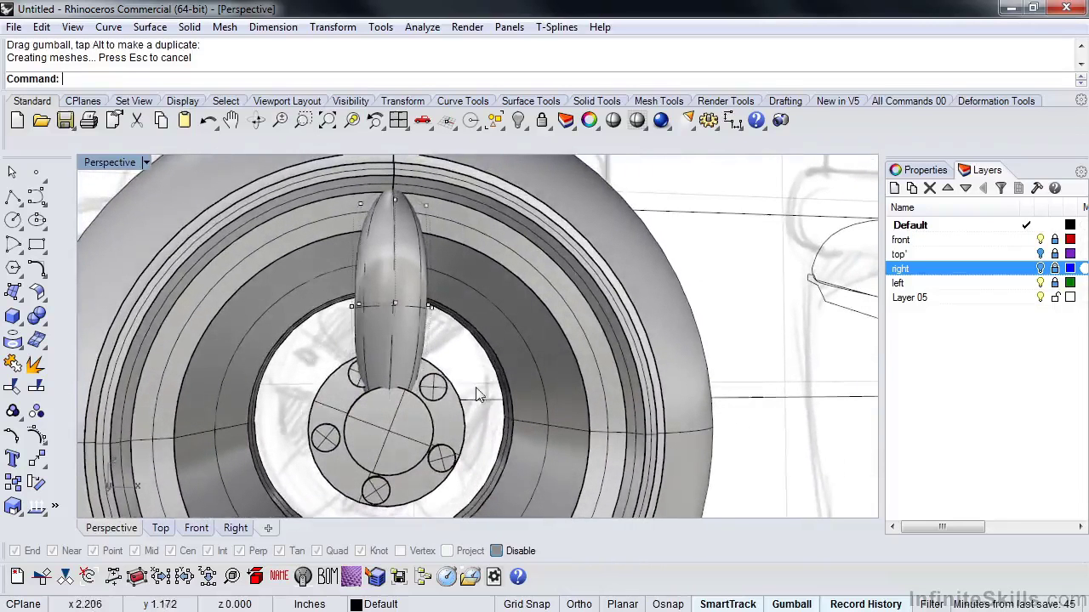
drag(455, 425, 455, 427)
ctrl+click(438, 415)
scroll(346, 369, up, 6)
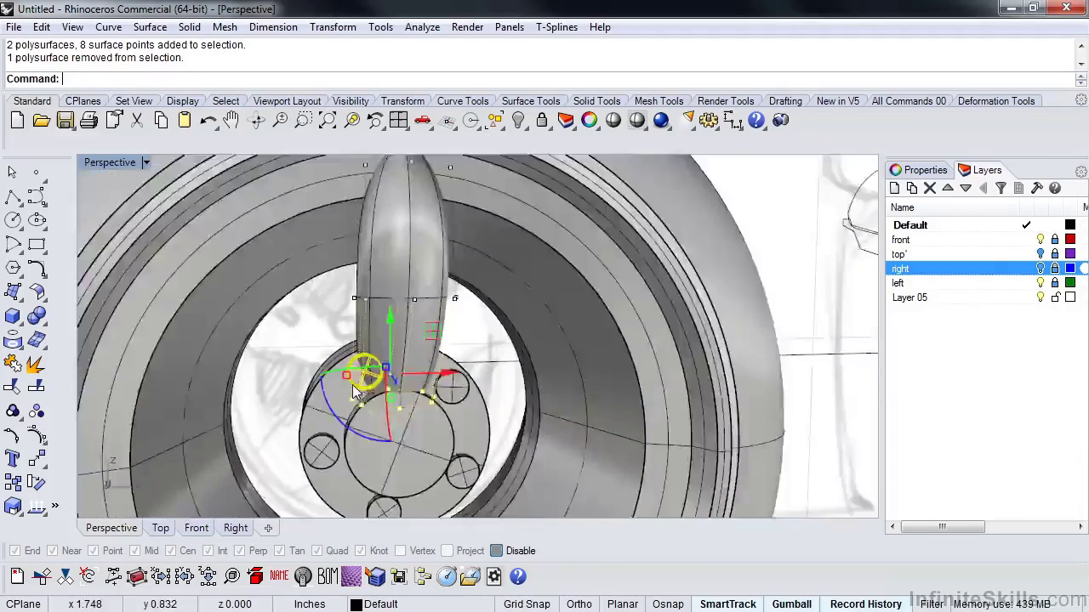
ctrl+click(346, 368)
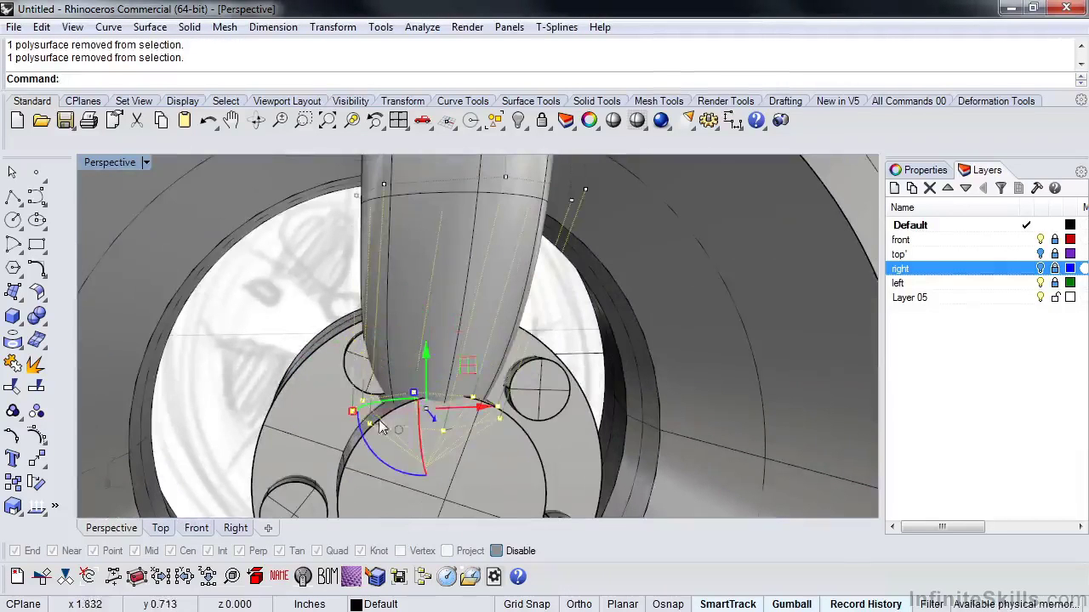
right_drag(379, 426, 356, 413)
scroll(355, 413, down, 4)
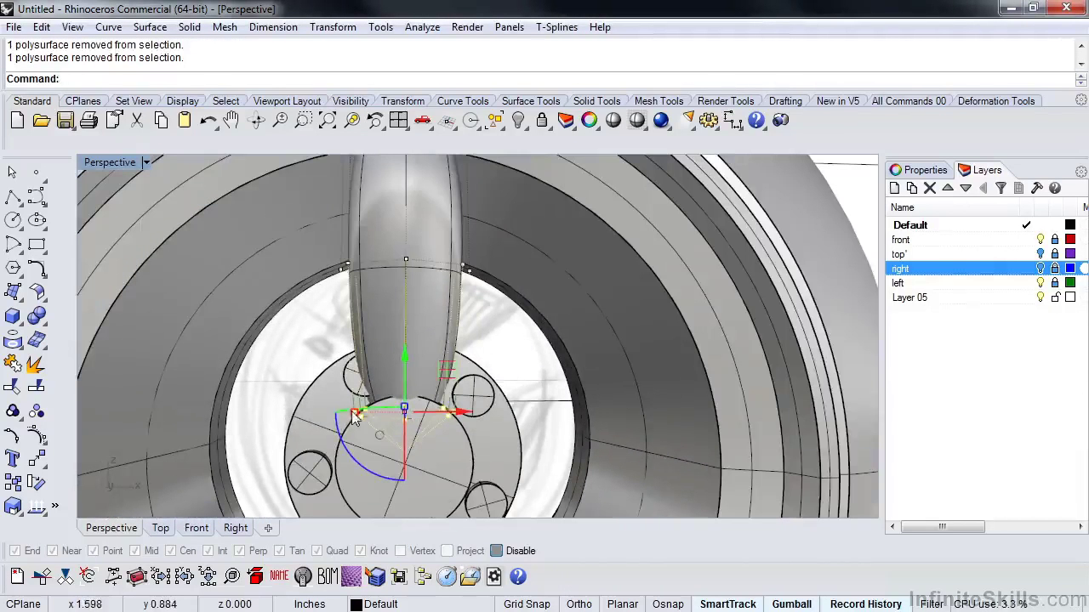
drag(354, 419, 372, 423)
scroll(506, 358, down, 4)
shift+right_drag(507, 358, 485, 408)
click(501, 389)
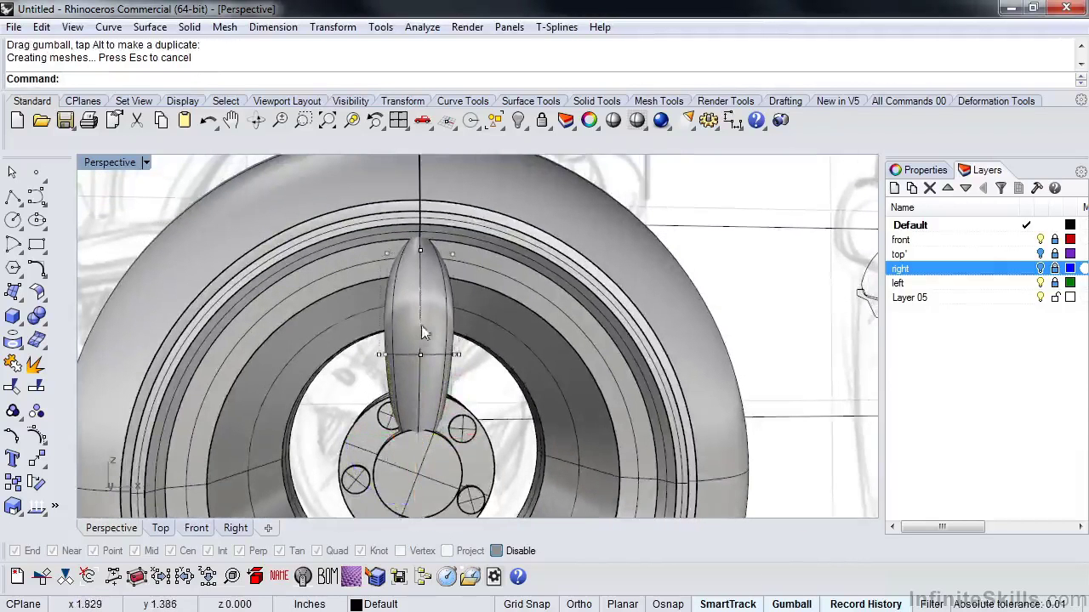
Step: Move the nine control points at the spoke's outer end upward so the spoke runs into the rim
right_drag(425, 333, 361, 286)
drag(445, 301, 582, 408)
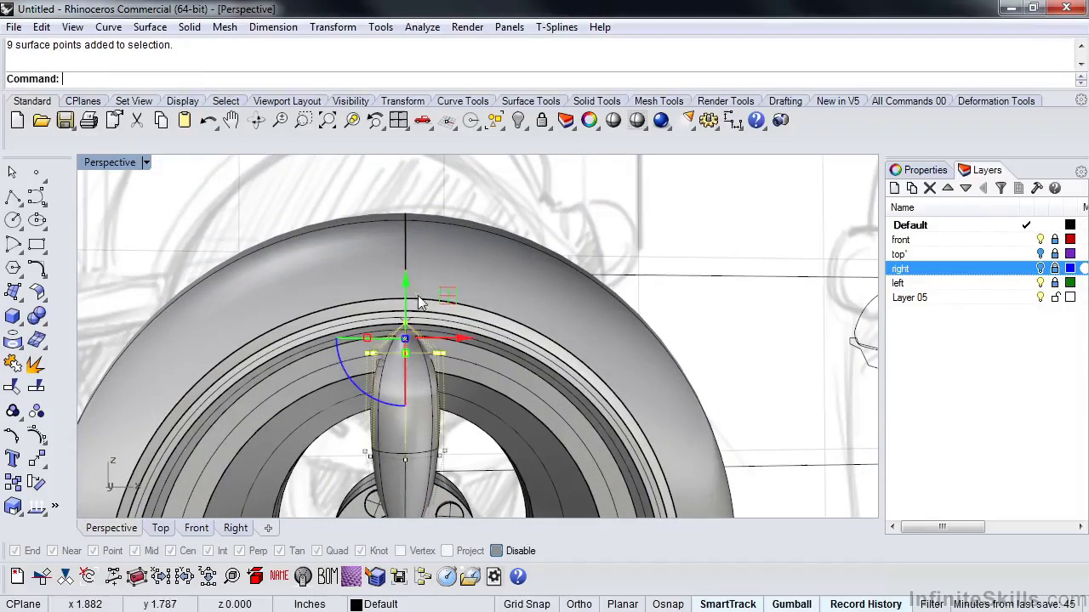
drag(419, 302, 414, 254)
right_drag(554, 416, 364, 432)
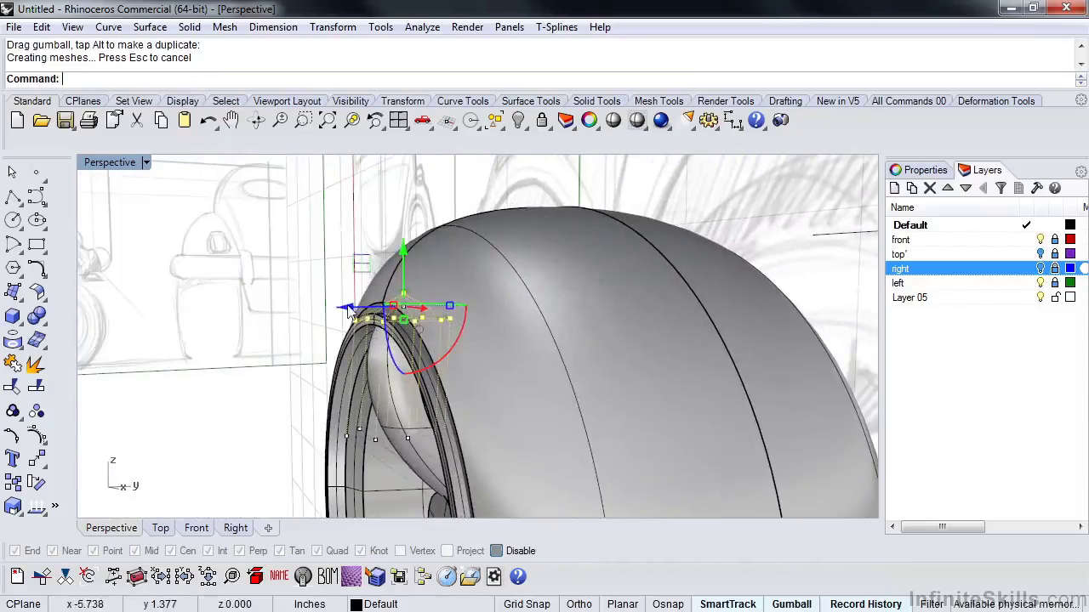
click(246, 323)
Step: Scale the spoke's eight middle control points wider across the spoke
right_drag(246, 324, 451, 412)
scroll(427, 429, down, 4)
scroll(531, 410, up, 6)
drag(328, 418, 501, 337)
right_drag(464, 388, 466, 425)
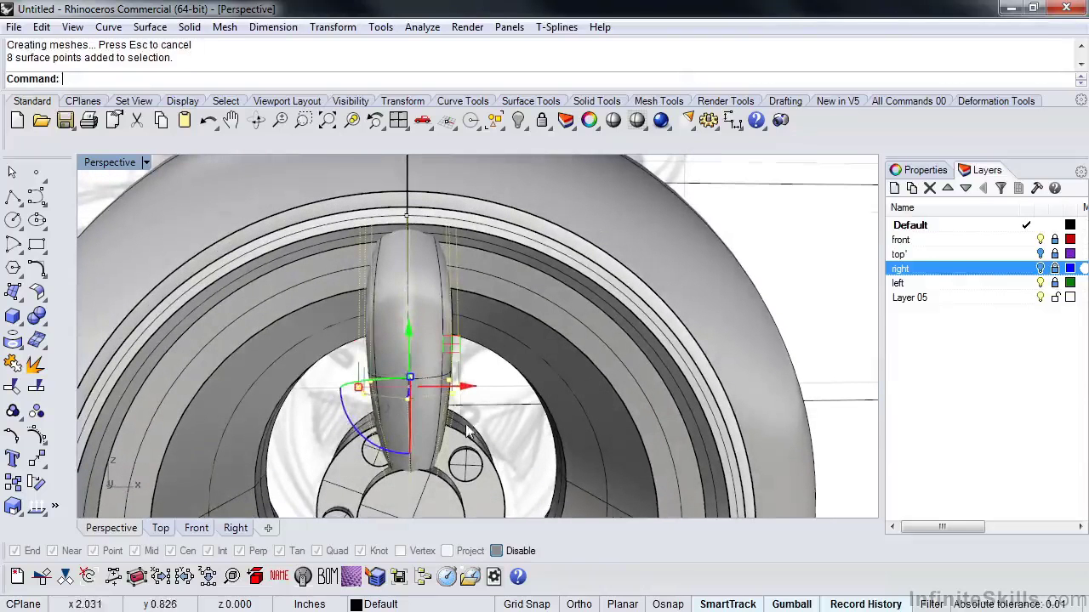
mouse_move(358, 390)
mouse_down()
mouse_move(333, 383)
mouse_move(347, 385)
mouse_up()
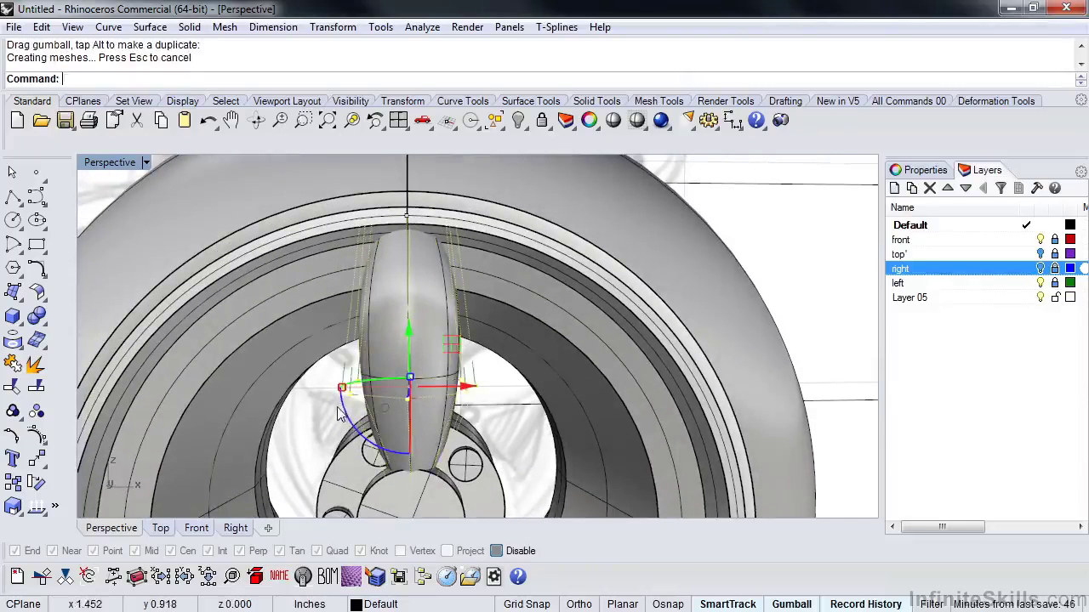
Step: Examine the spoke's outline against the reference sketch in the Front view, displayed in wireframe
text(f)
key(Return)
scroll(315, 436, down, 3)
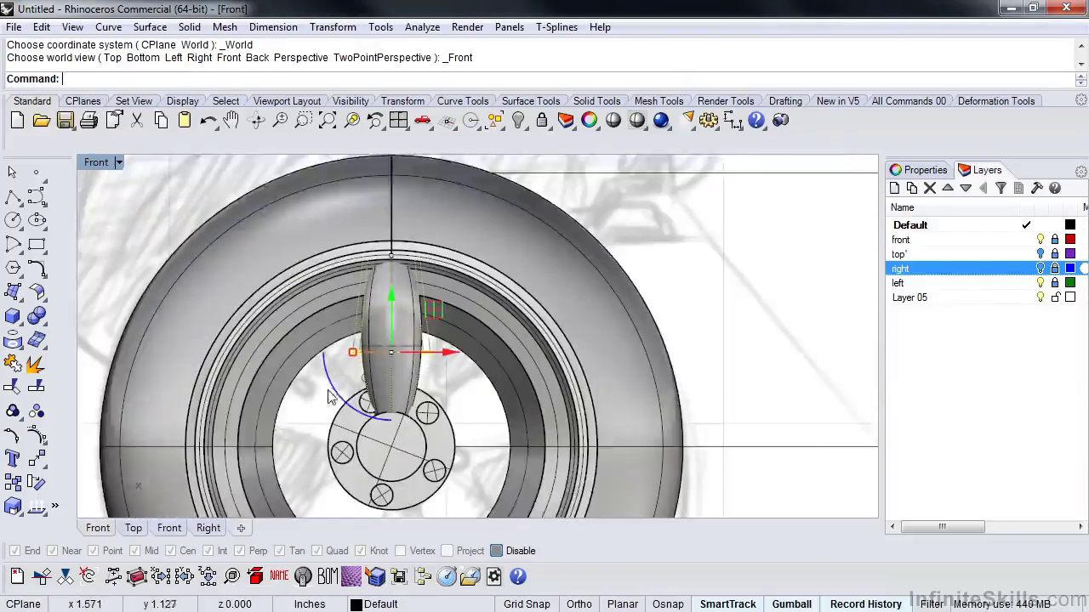
middle_click(316, 367)
click(292, 331)
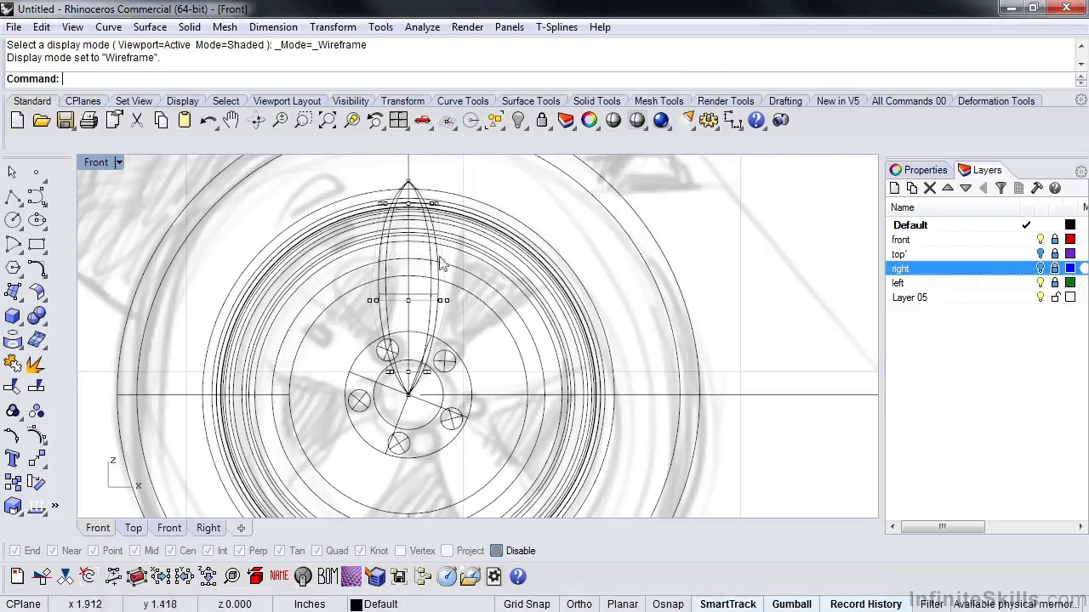
drag(476, 324, 364, 299)
click(358, 324)
Step: Return to the shaded Perspective view and examine the spoke's shape between the hub and the rim
mouse_move(357, 326)
right_down()
mouse_move(352, 340)
mouse_move(451, 339)
mouse_move(376, 330)
mouse_move(403, 360)
right_up()
key(Return)
middle_click(451, 339)
click(405, 282)
scroll(457, 360, up, 6)
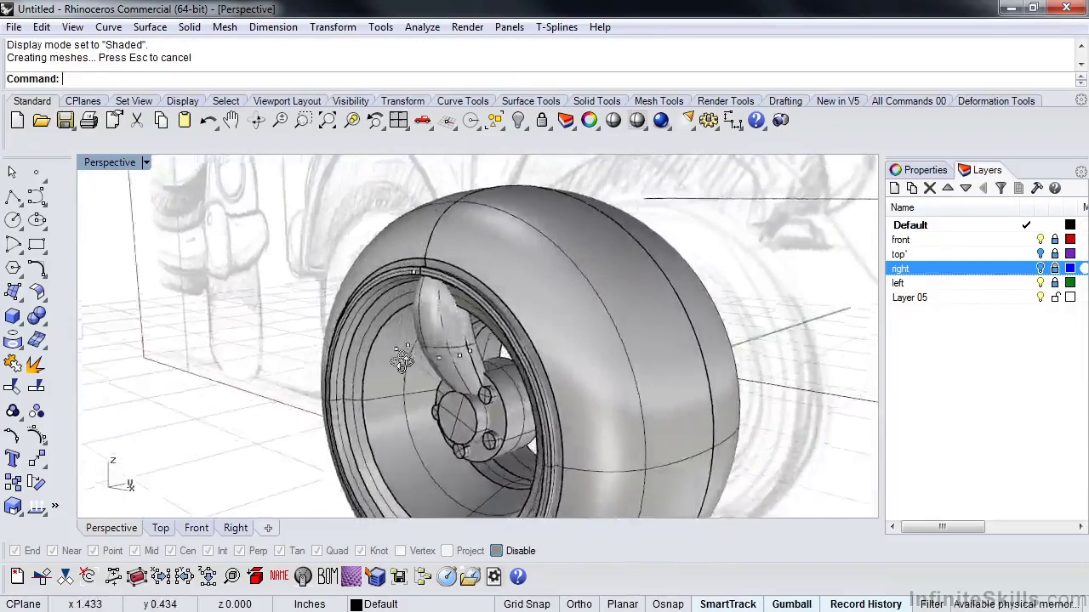
scroll(502, 408, up, 4)
shift+right_drag(502, 410, 486, 344)
scroll(520, 366, down, 4)
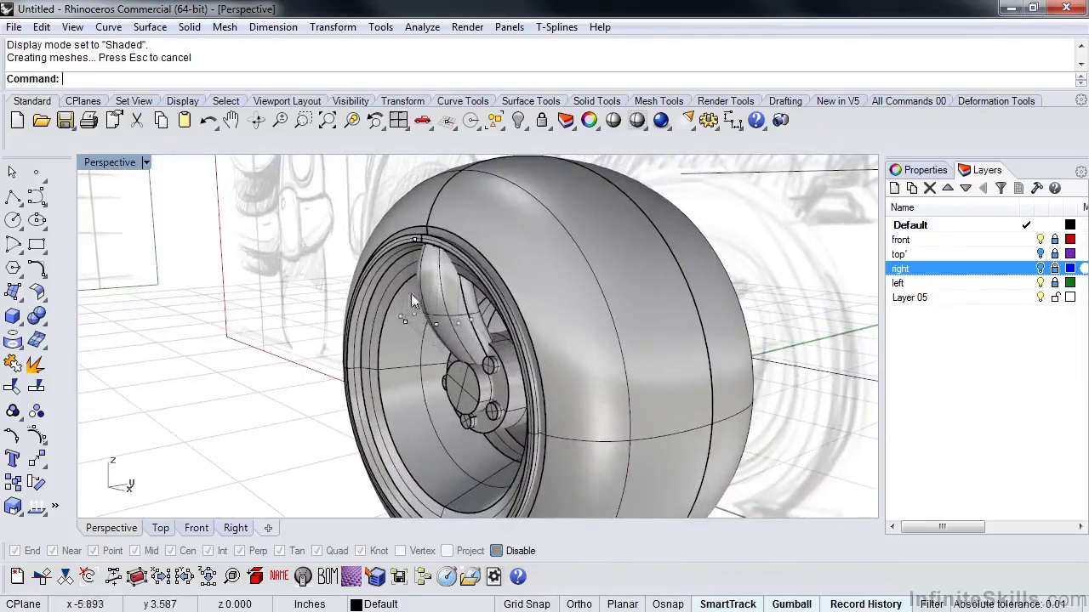
Step: Move the whole spoke slightly along the wheel's axis
click(448, 326)
drag(502, 310, 499, 306)
right_drag(536, 395, 514, 404)
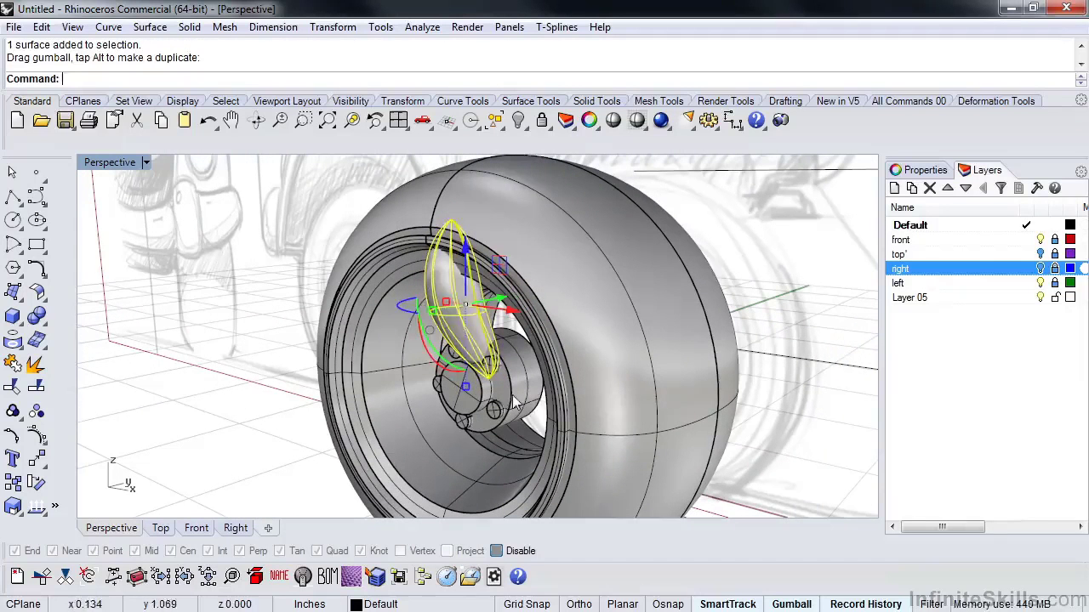
click(797, 306)
Step: Select the hub, centre cap and all lugs together and move them slightly outward along the wheel's axis
click(512, 396)
shift+click(471, 391)
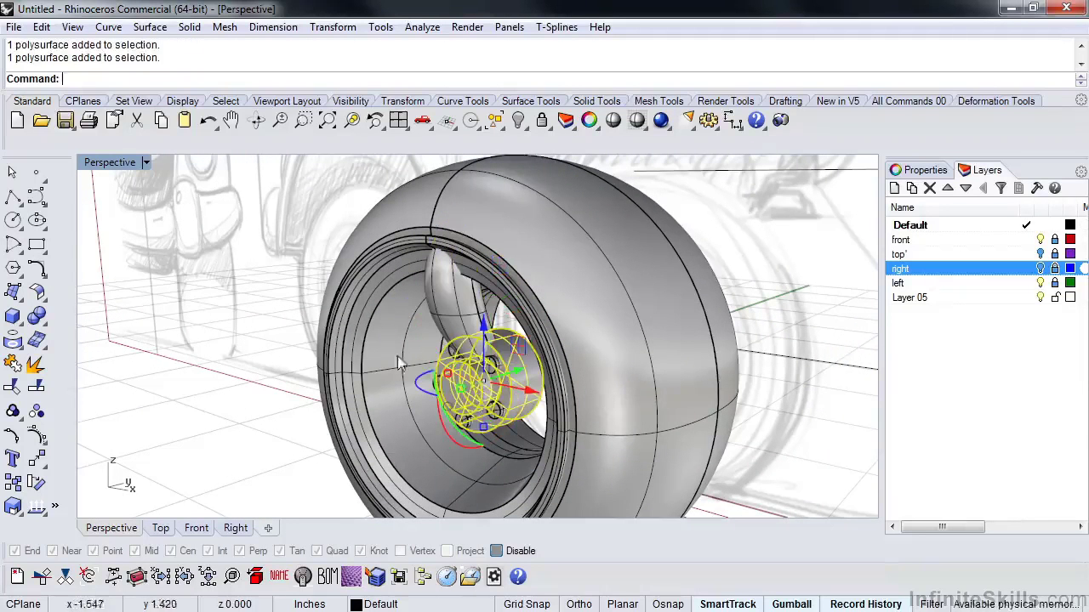
shift+drag(199, 292, 609, 466)
mouse_move(525, 380)
mouse_down()
mouse_move(509, 372)
mouse_move(515, 380)
mouse_up()
click(812, 375)
Step: In the Front view, rotate the lug that touches the spoke slightly counterclockwise about the hub's centre, away from the spoke
right_drag(812, 374, 149, 363)
key(ctrl+F2)
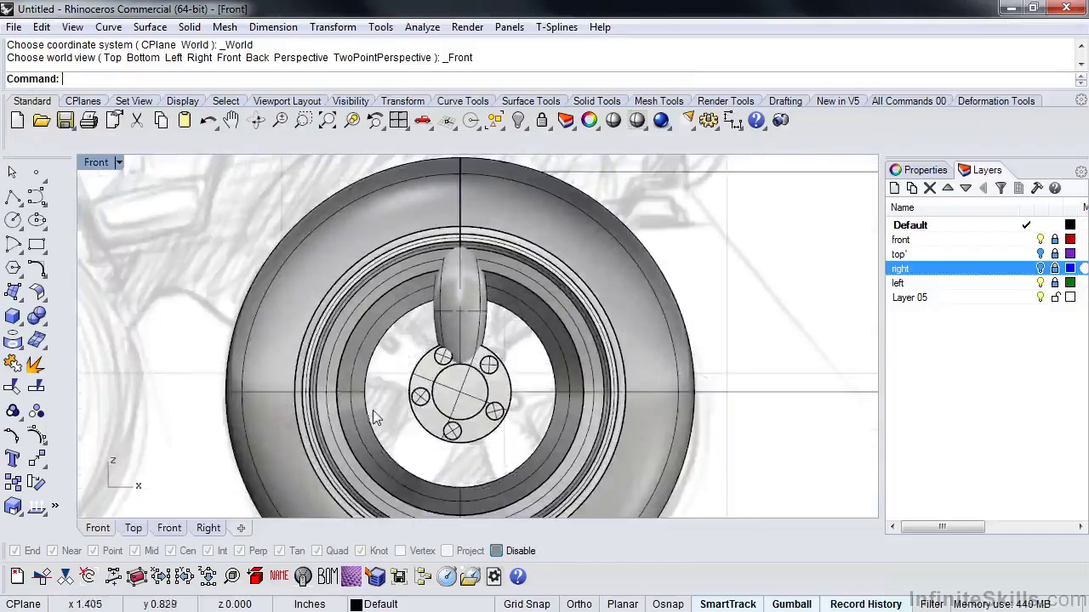
scroll(372, 415, up, 8)
right_drag(424, 419, 240, 383)
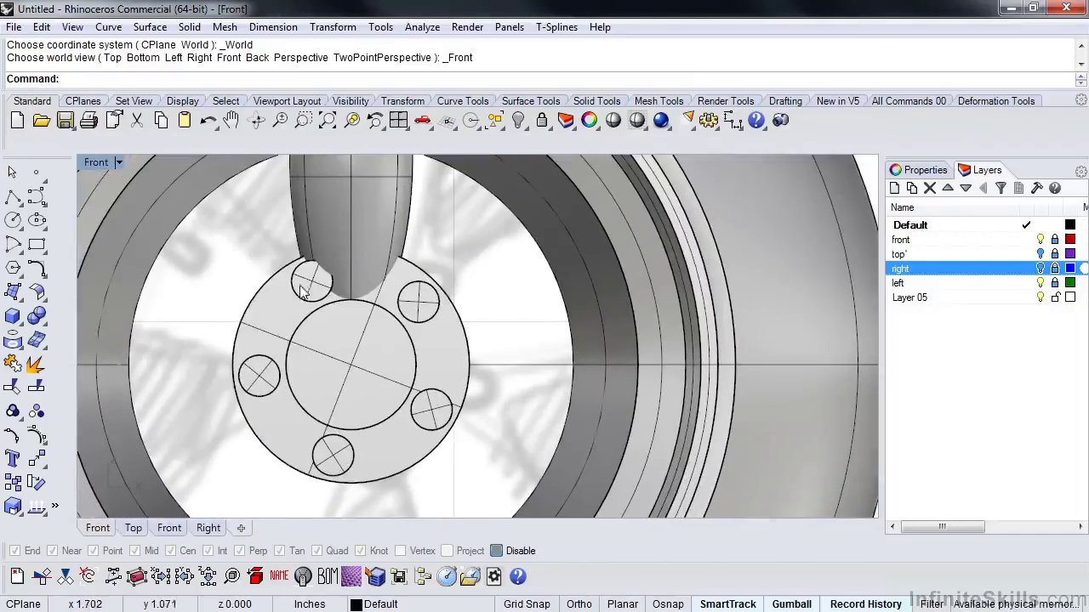
click(289, 319)
text(ro)
key(Return)
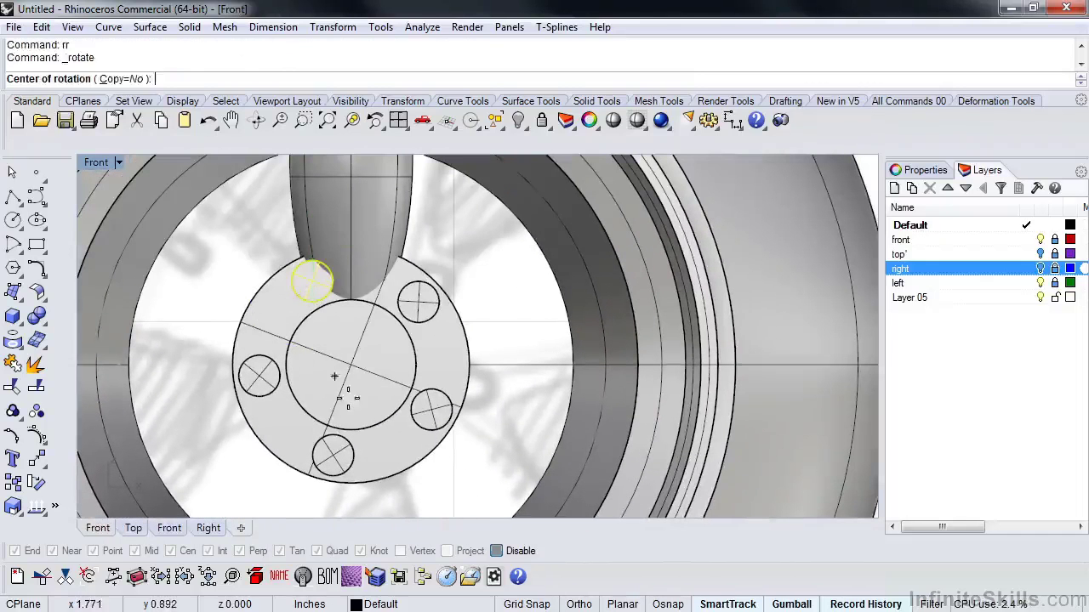
click(351, 364)
click(312, 281)
click(276, 259)
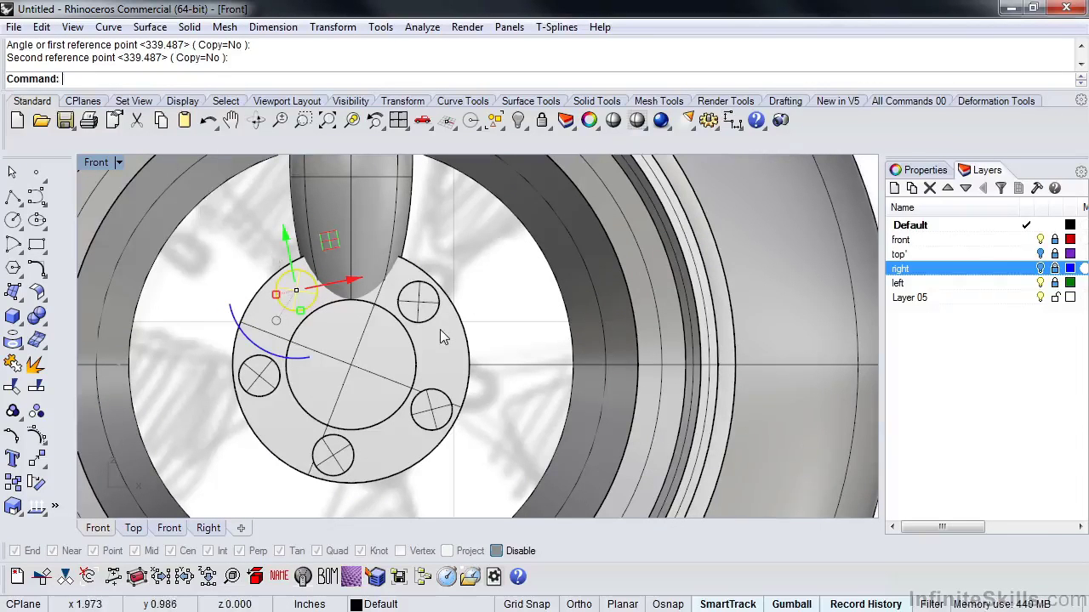
click(423, 308)
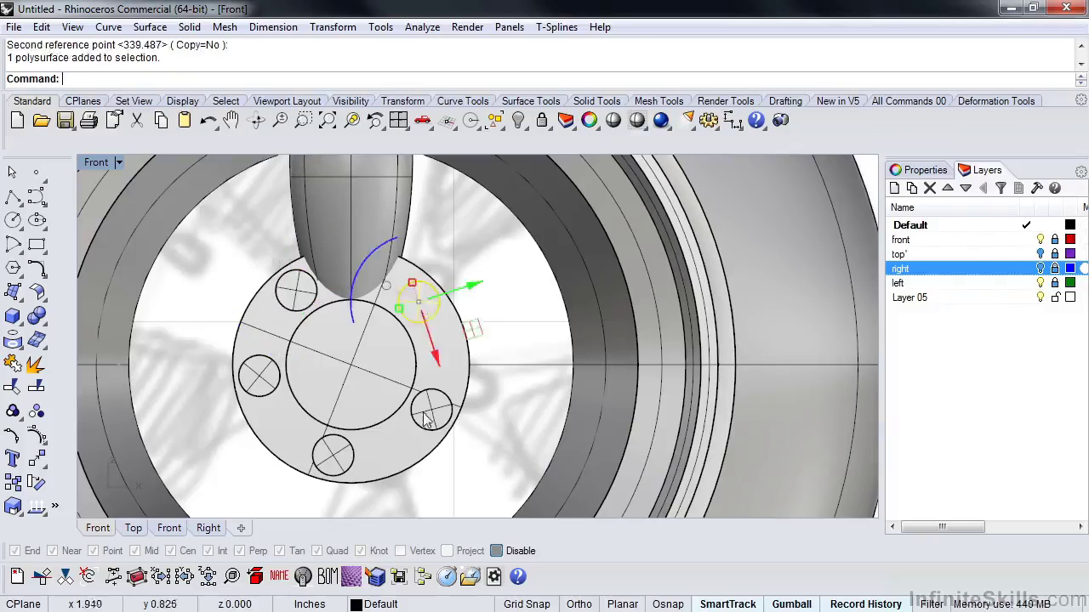
click(425, 414)
click(339, 452)
click(251, 373)
click(220, 309)
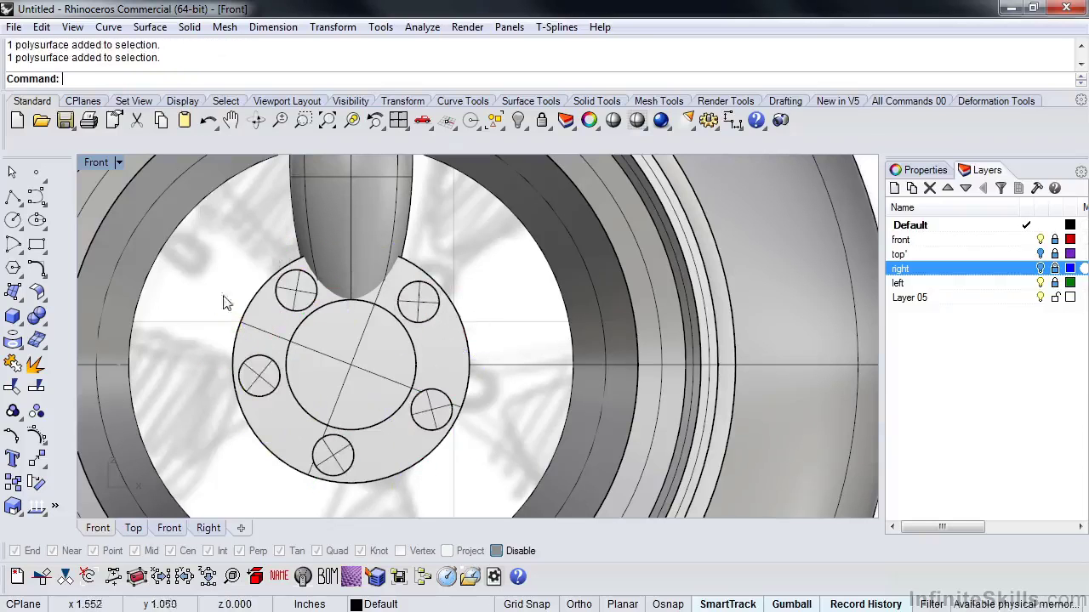
click(258, 380)
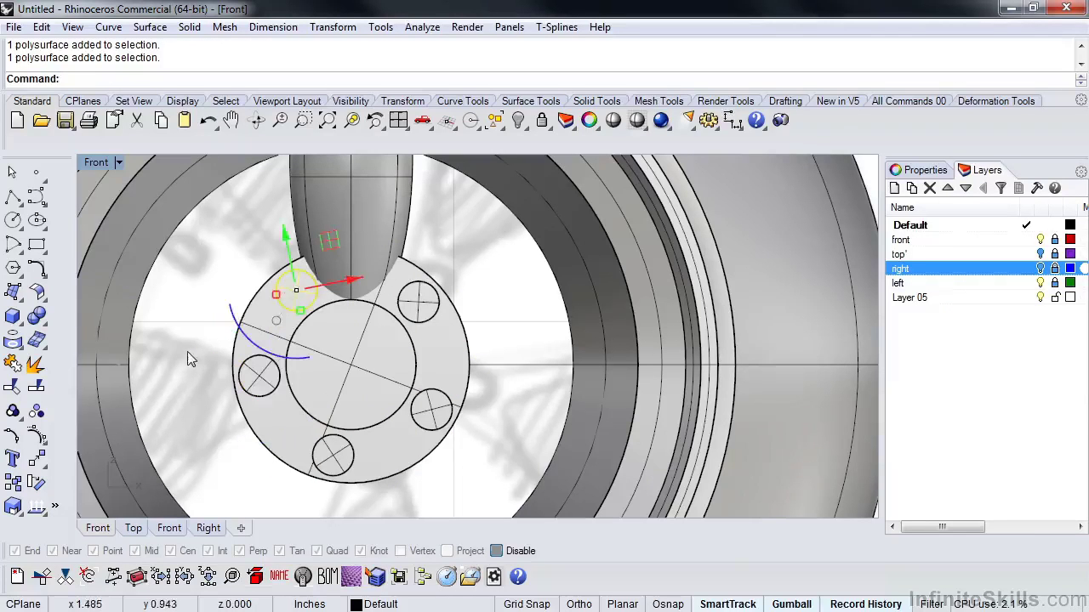
click(187, 351)
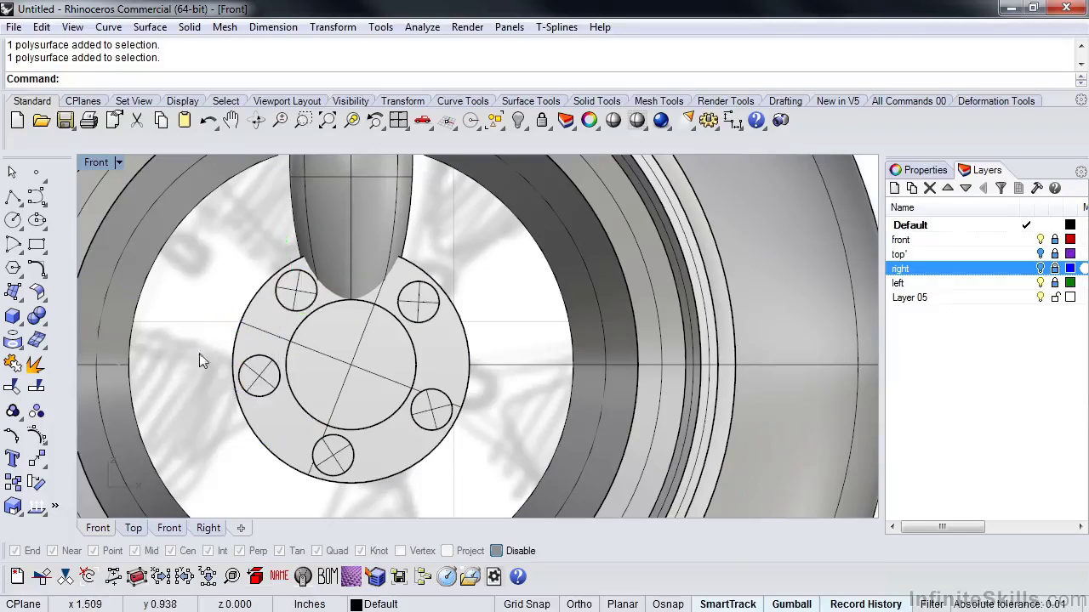
Step: Delete the four other lugs, keeping only the one just rotated beside the spoke
drag(192, 344, 508, 507)
shift+click(434, 313)
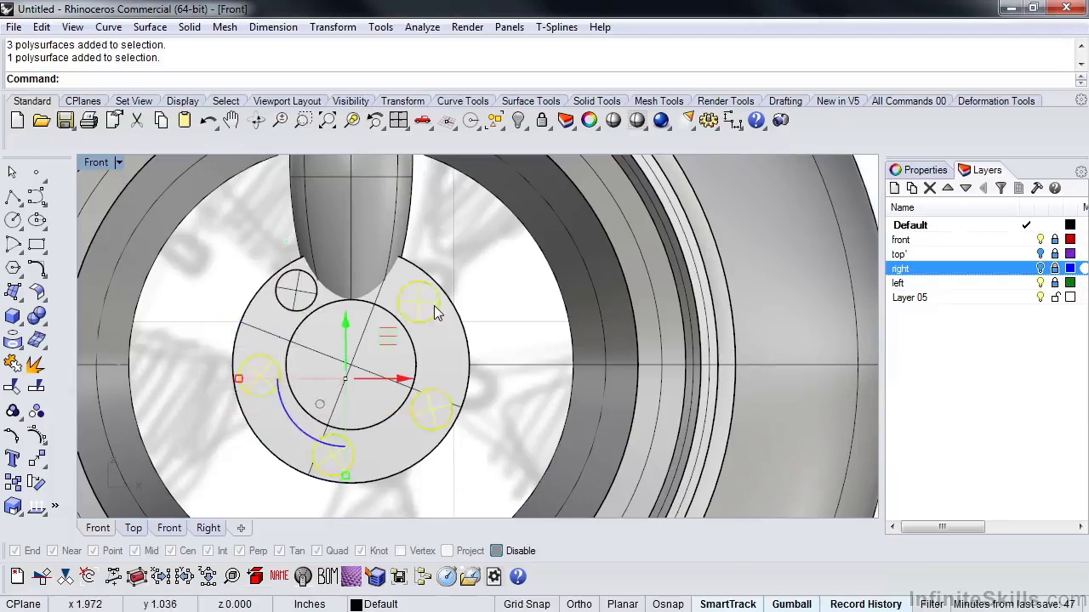
key(Delete)
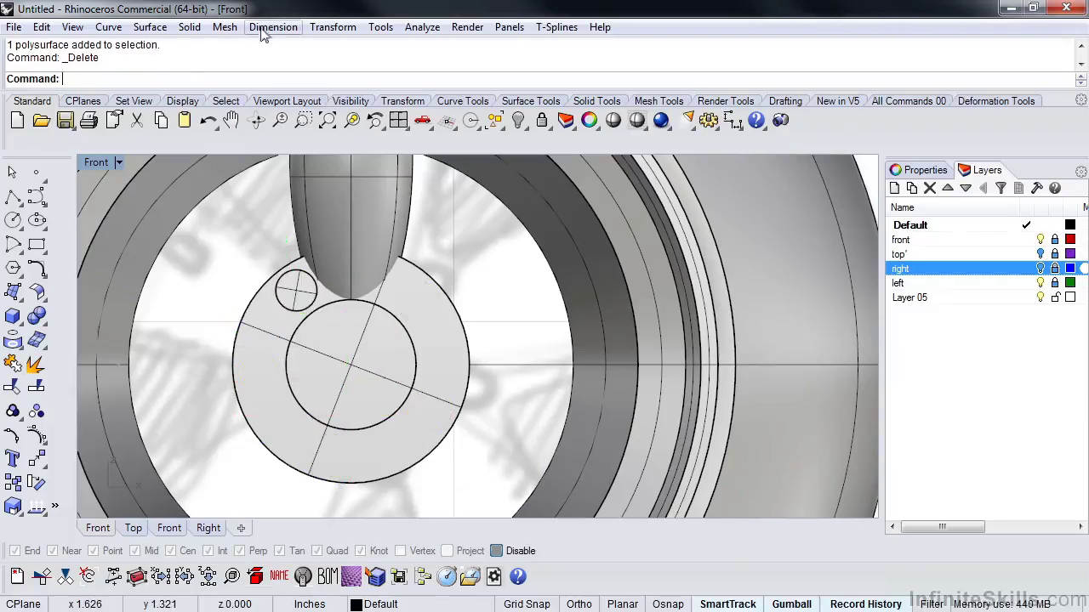
Step: Create a polar array of the remaining lug around the hub's centre with 5 items over 360 degrees
click(315, 28)
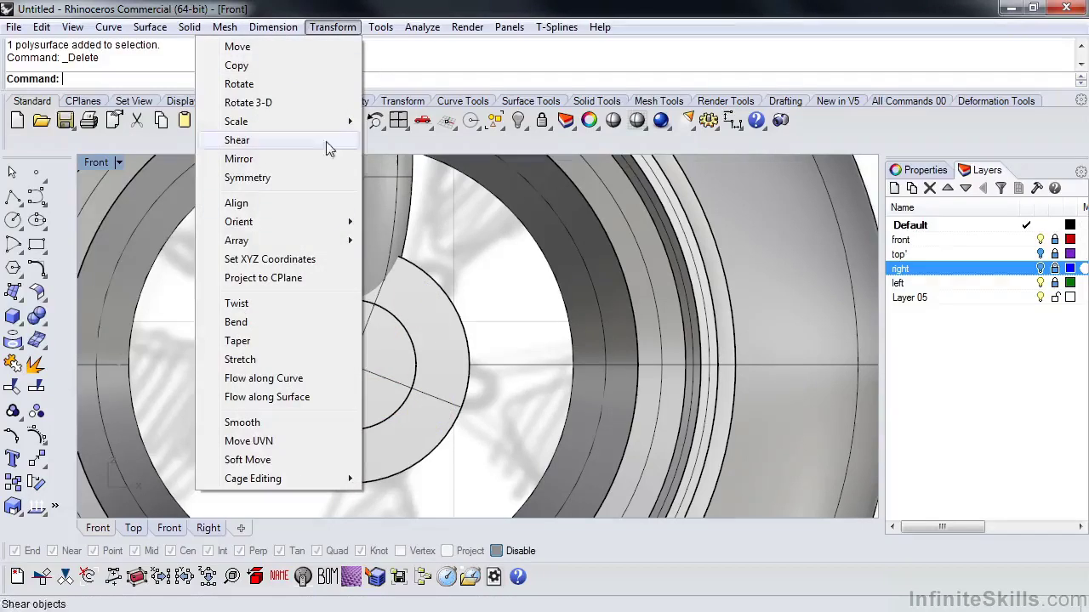
mouse_move(287, 243)
click(132, 264)
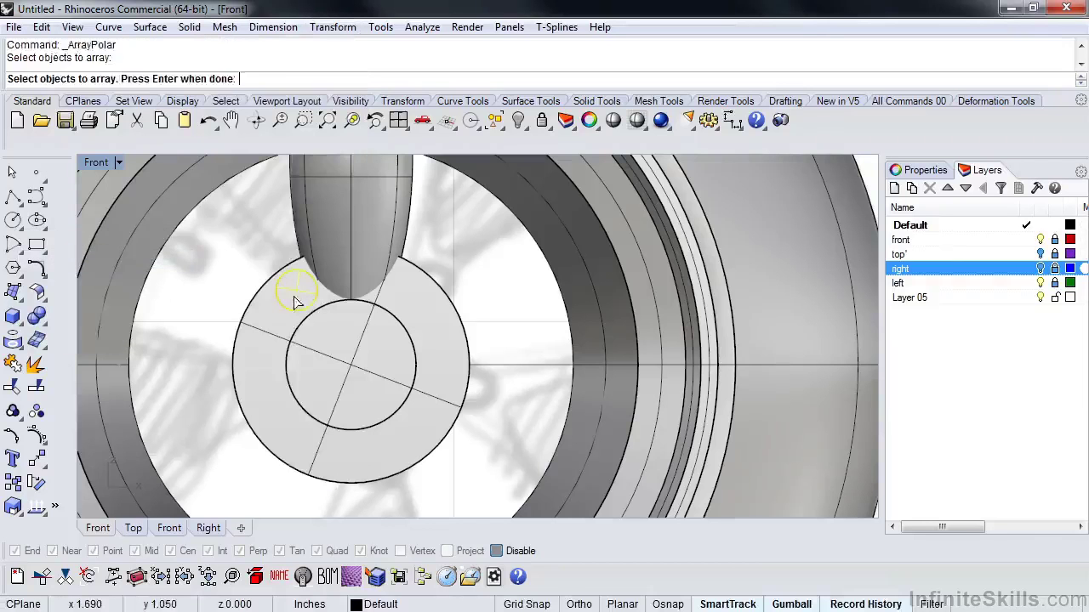
click(292, 291)
key(Return)
click(351, 365)
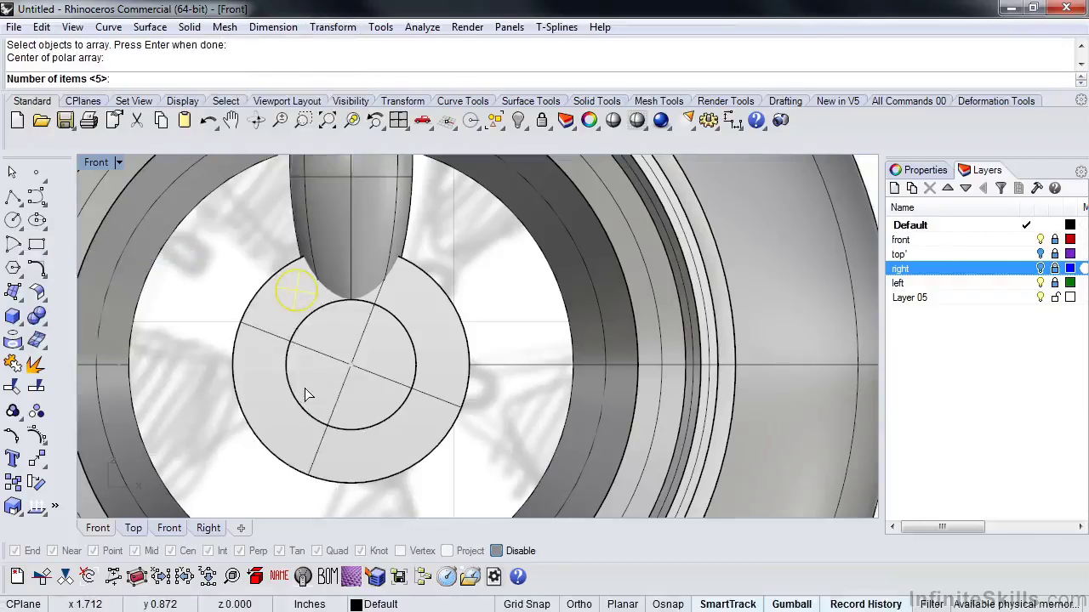
key(Return)
key(Return)
key(Return)
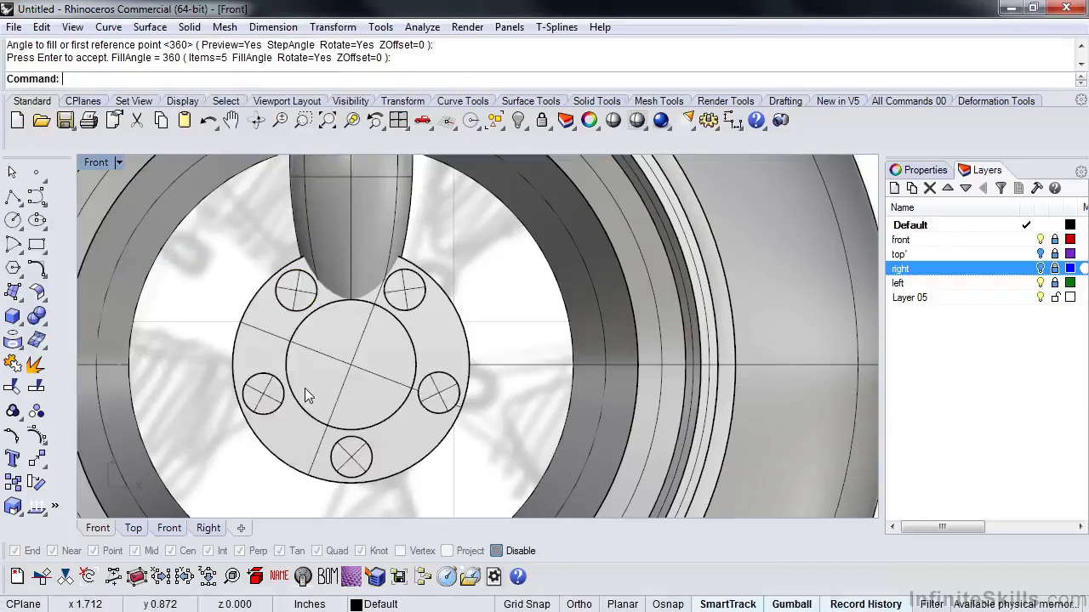
Step: Create a polar array of the spoke around the hub's centre with 5 items over 360 degrees
scroll(281, 295, down, 3)
click(320, 297)
key(Return)
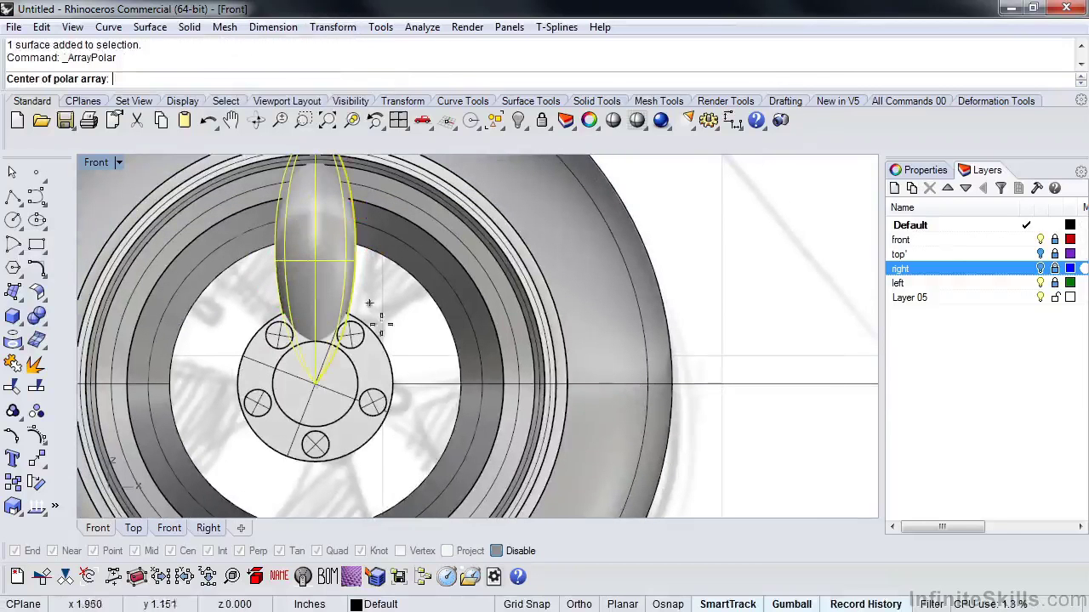
click(292, 409)
key(Return)
key(Return)
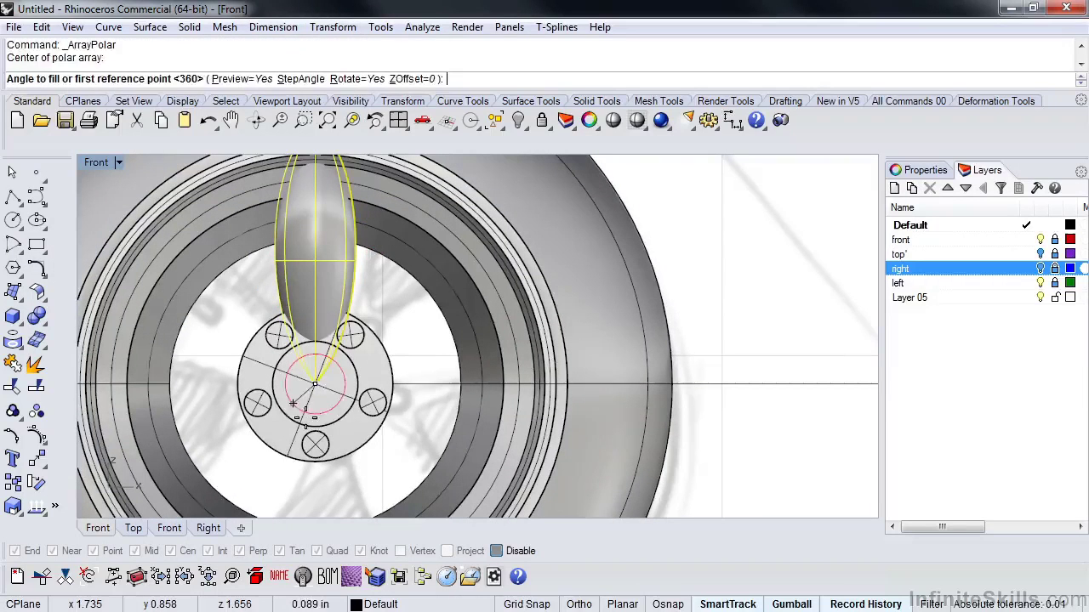
scroll(320, 395, down, 4)
right_drag(320, 395, 272, 348)
click(582, 437)
scroll(582, 437, down, 4)
mouse_move(582, 436)
right_down()
mouse_move(585, 423)
mouse_move(568, 414)
right_up()
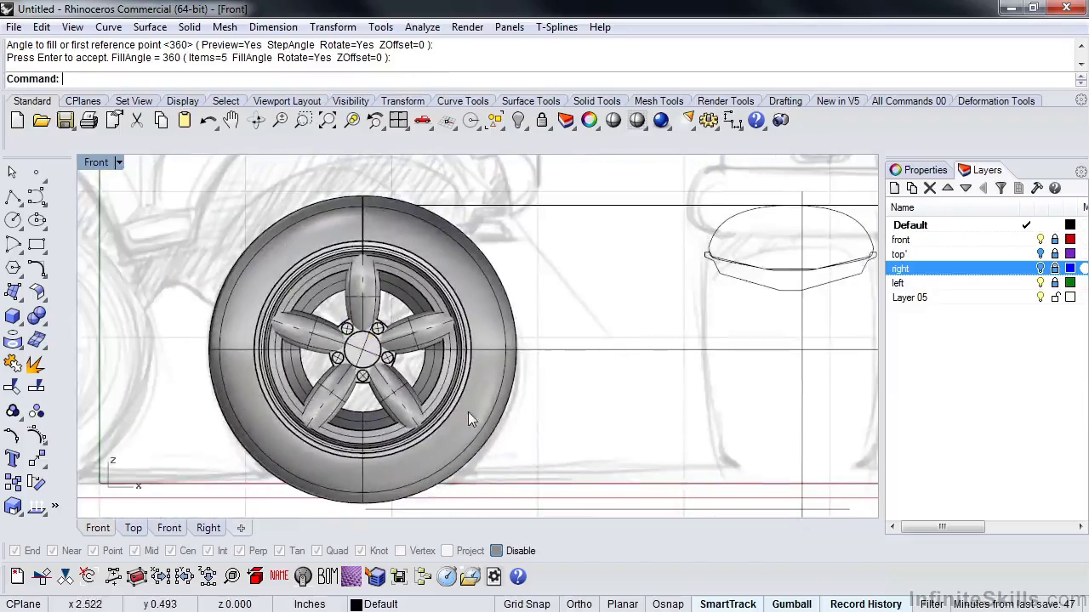
Step: Return to the Perspective view and examine how the arrayed spokes and lugs sit between the hub and the rim
key(Return)
right_drag(441, 410, 513, 356)
scroll(512, 355, up, 4)
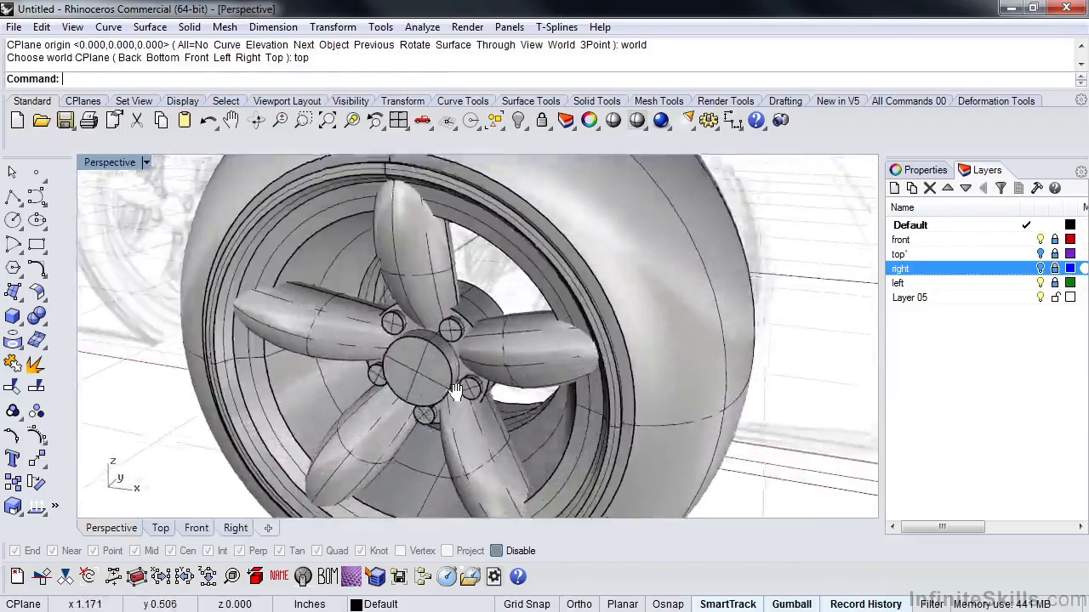
right_drag(468, 385, 396, 396)
scroll(491, 404, down, 5)
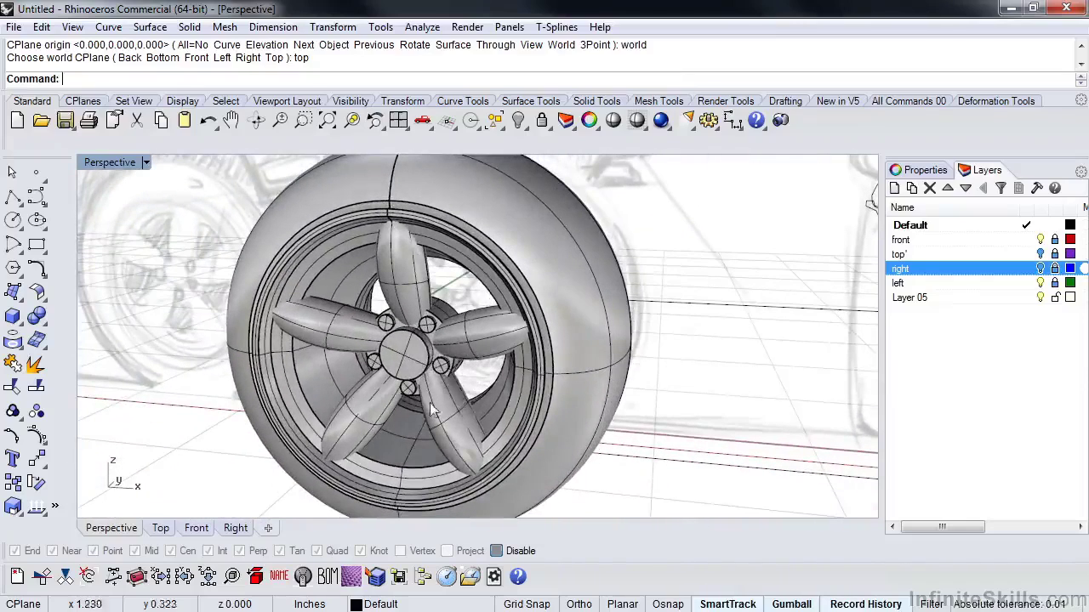
click(516, 420)
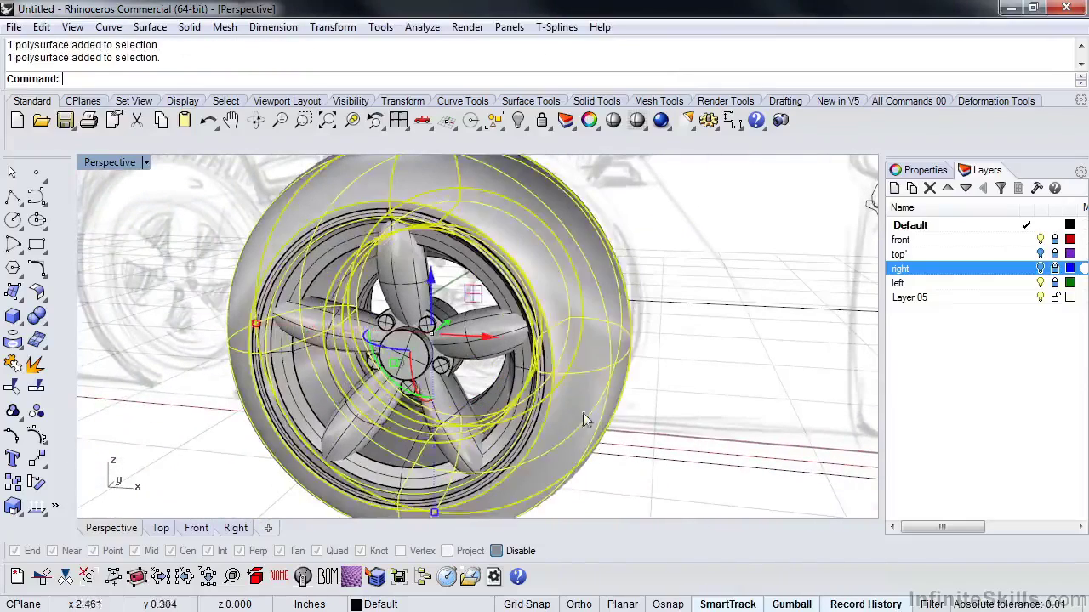
right_drag(651, 457, 576, 450)
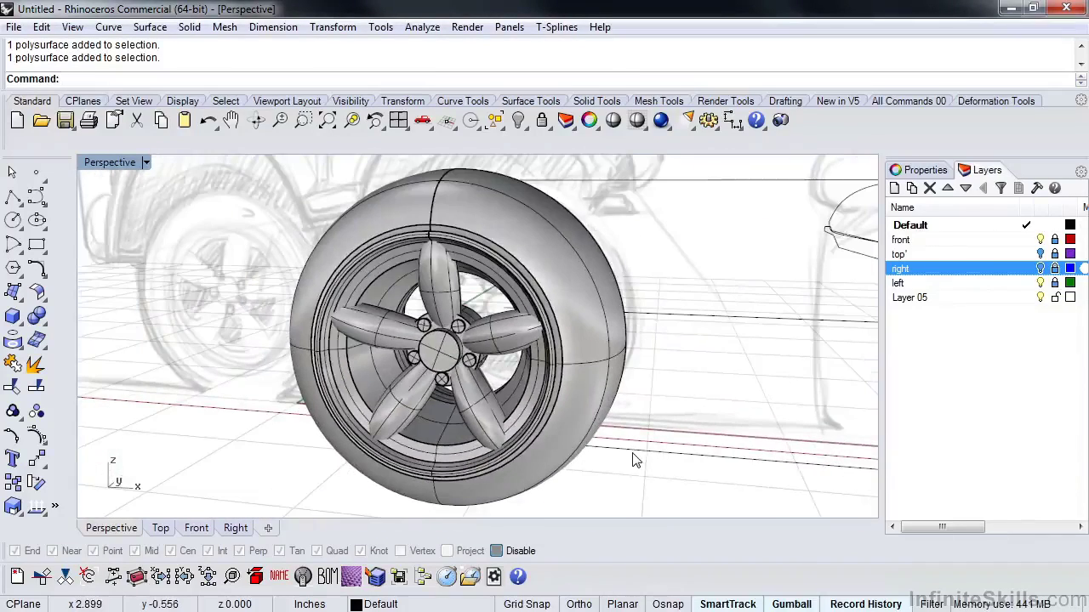